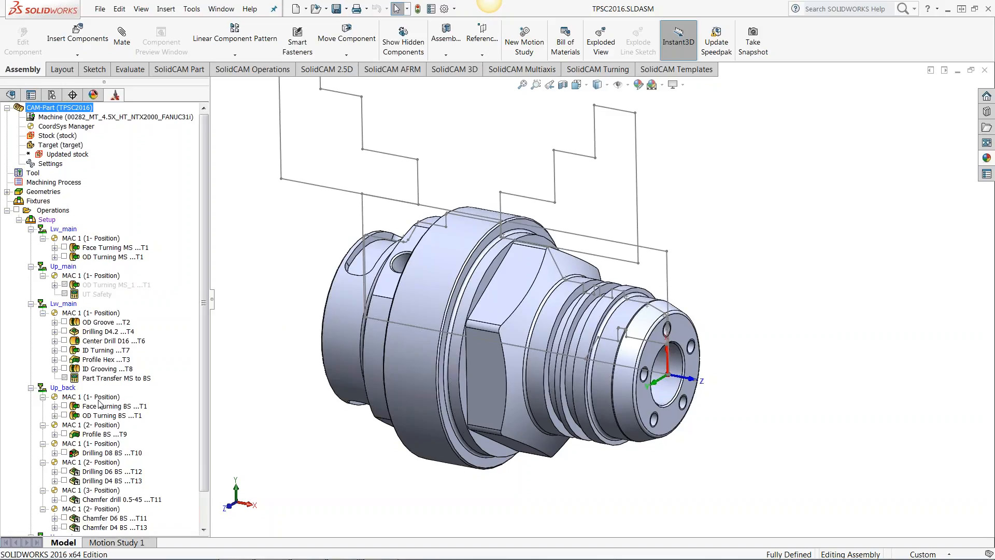
Open the machine setup of the Setup node under Operations
left_click(51, 220)
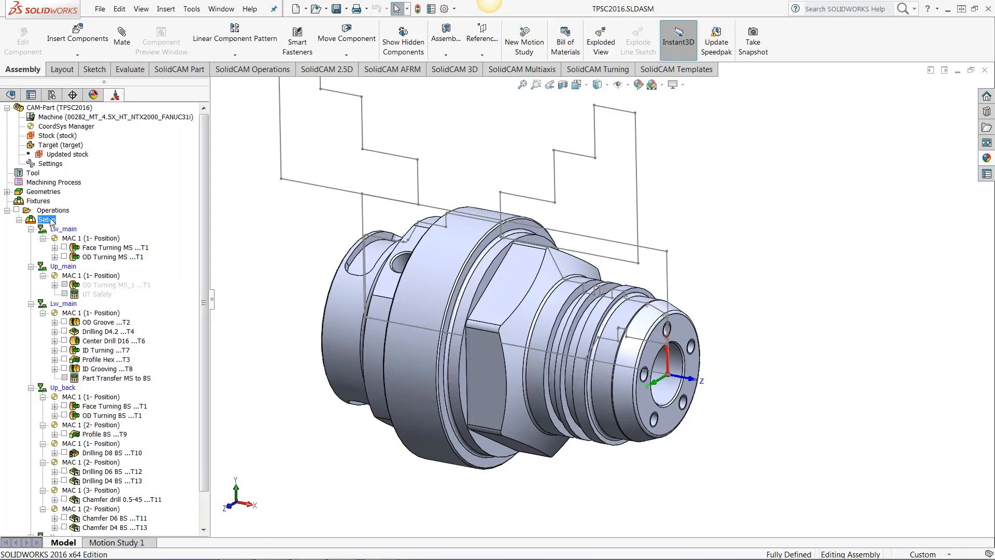
double_click(52, 220)
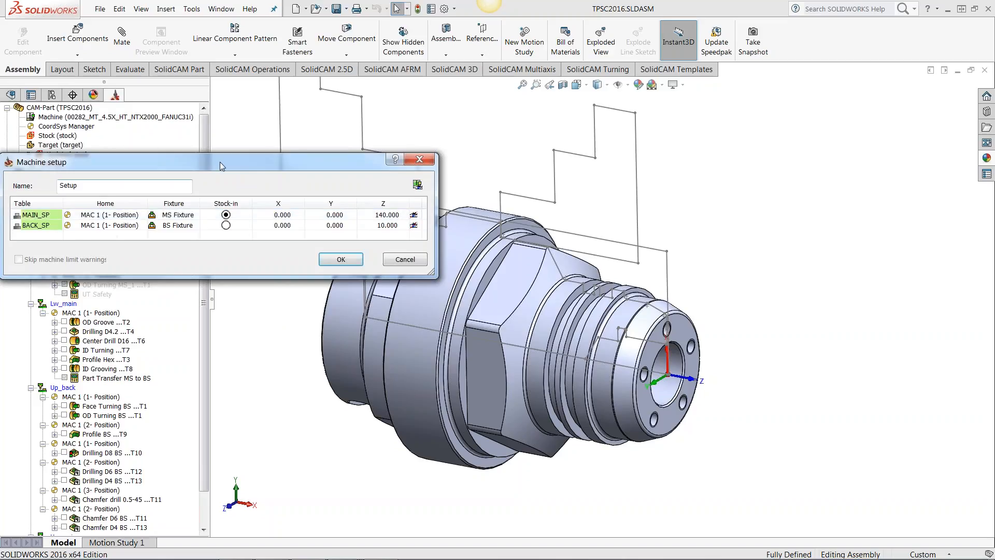
left_click_drag(217, 160, 298, 131)
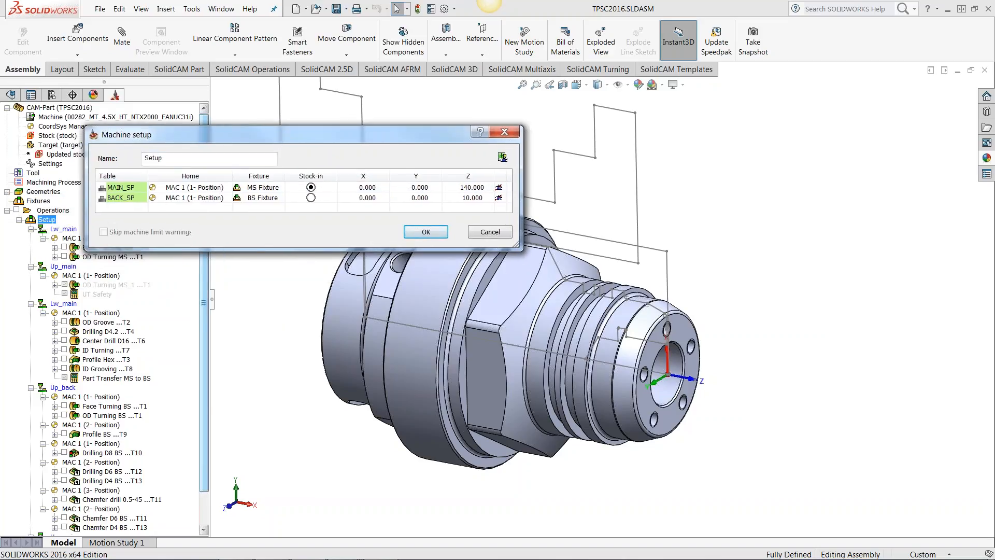
left_click_drag(332, 134, 369, 130)
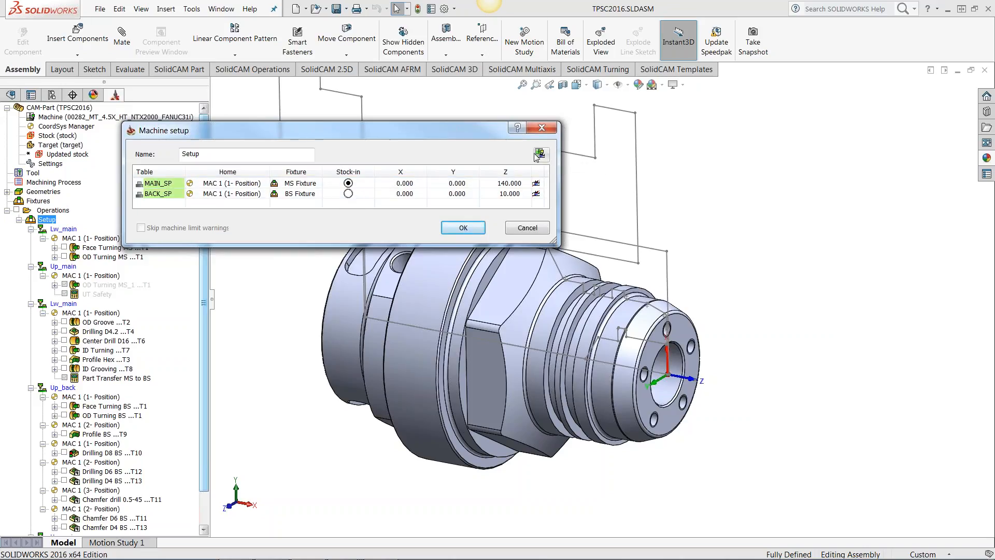
left_click_drag(479, 133, 410, 136)
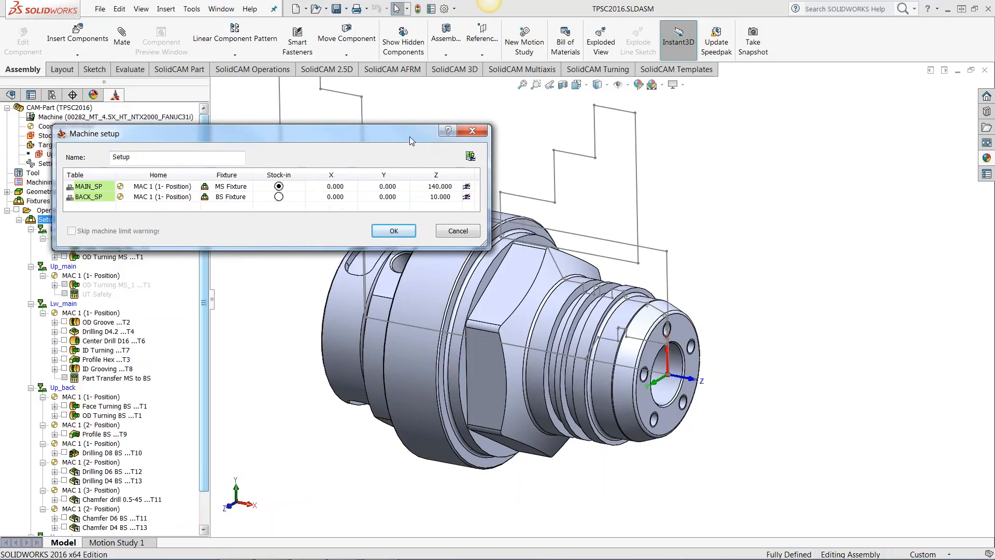
Show the machine preview for this setup and inspect the spindles and turrets up close
left_click(470, 157)
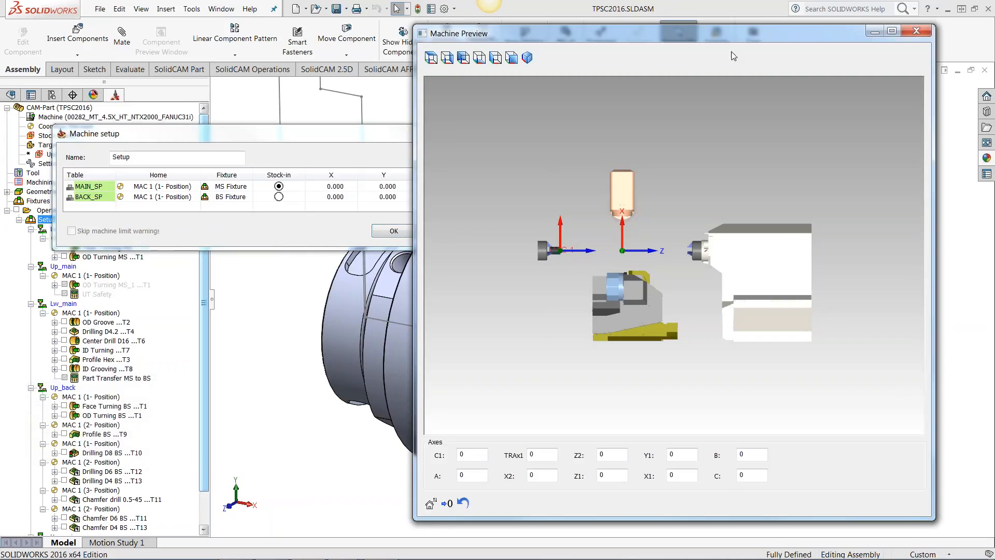
left_click_drag(739, 36, 720, 34)
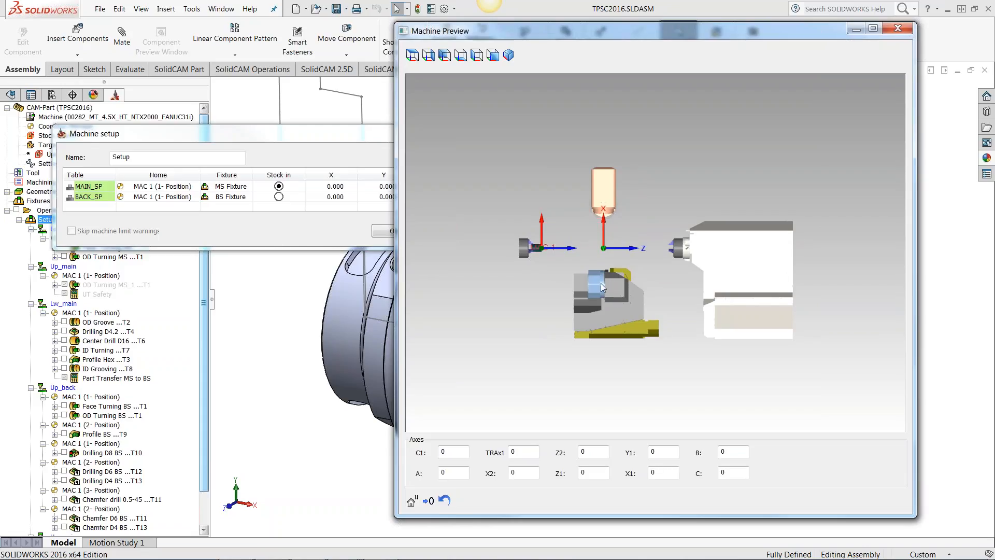
scroll(605, 266, "up", 3)
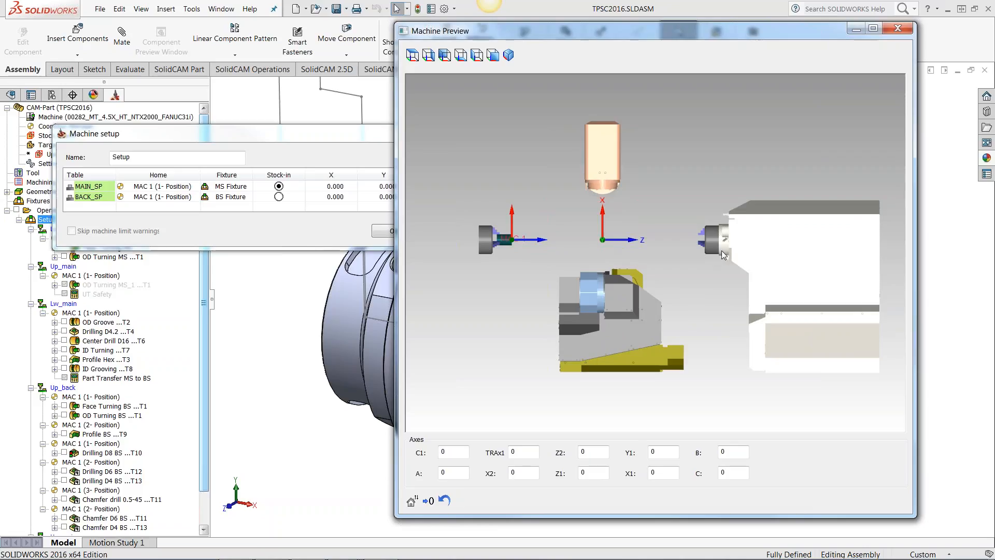
scroll(510, 249, "up", 2)
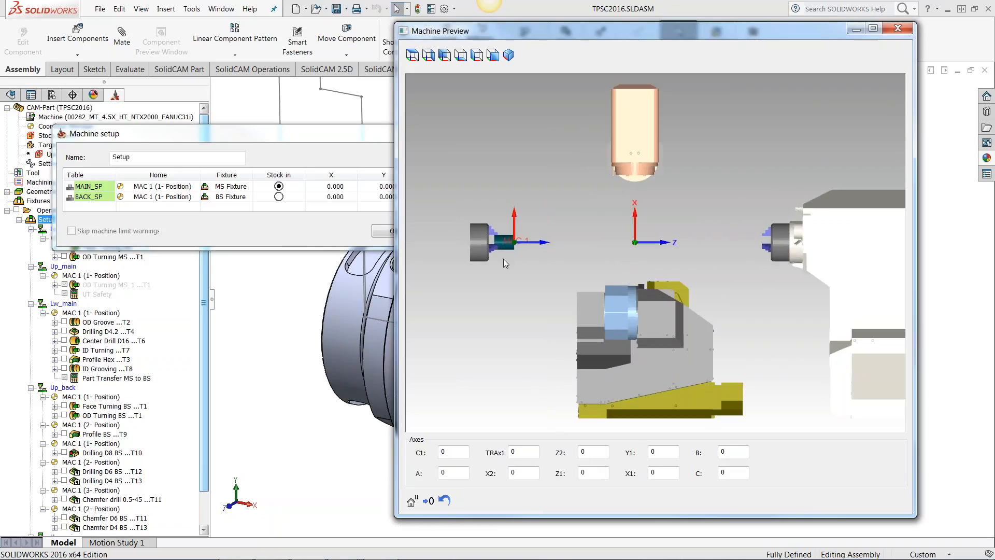
Switch the stock-in spindle to BACK_SP to preview the stock there, and return it to MAIN_SP
left_click(279, 197)
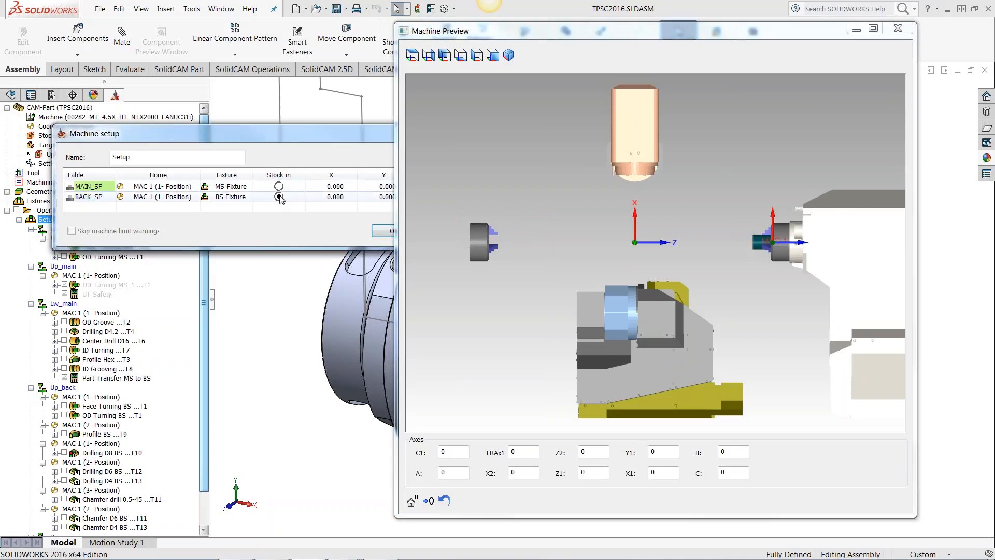
left_click(759, 228)
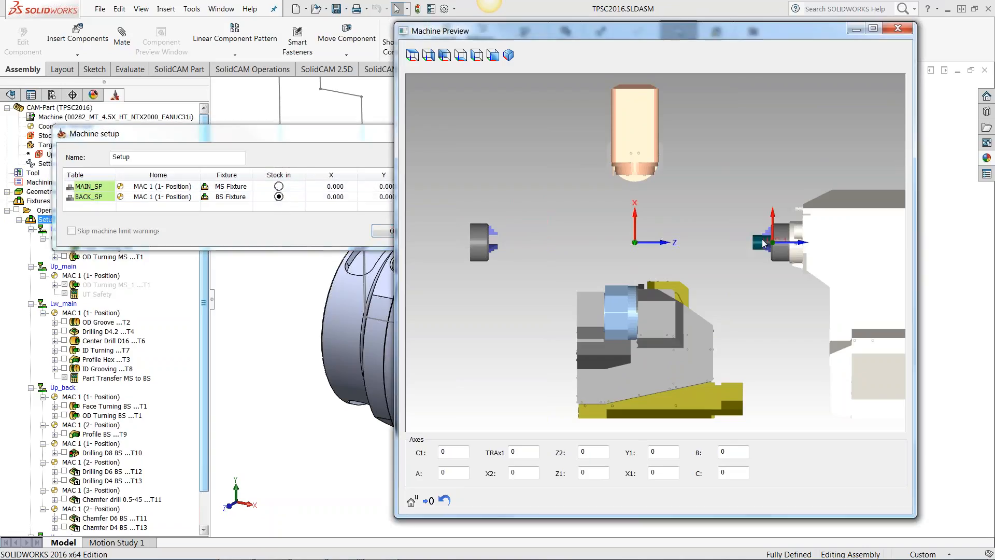
left_click(279, 187)
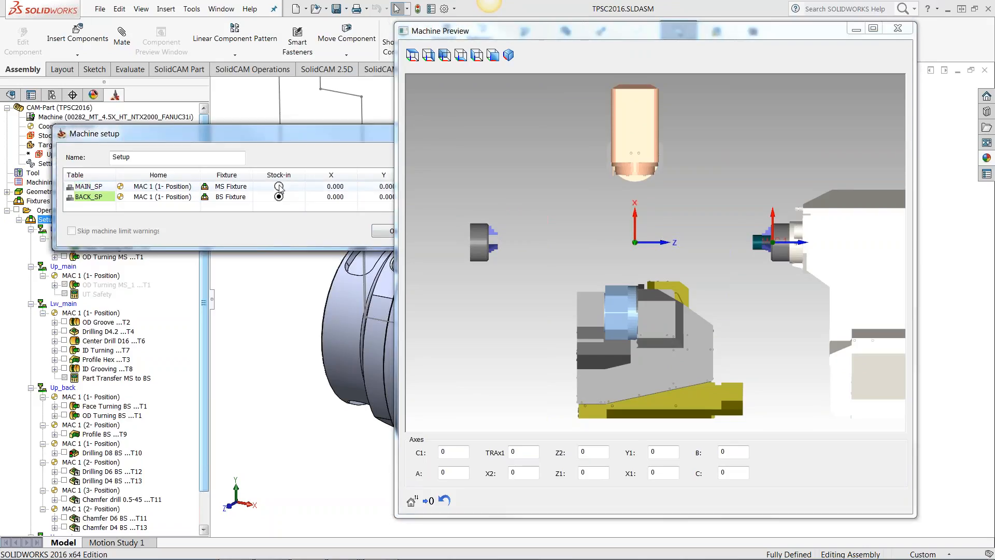
left_click(279, 197)
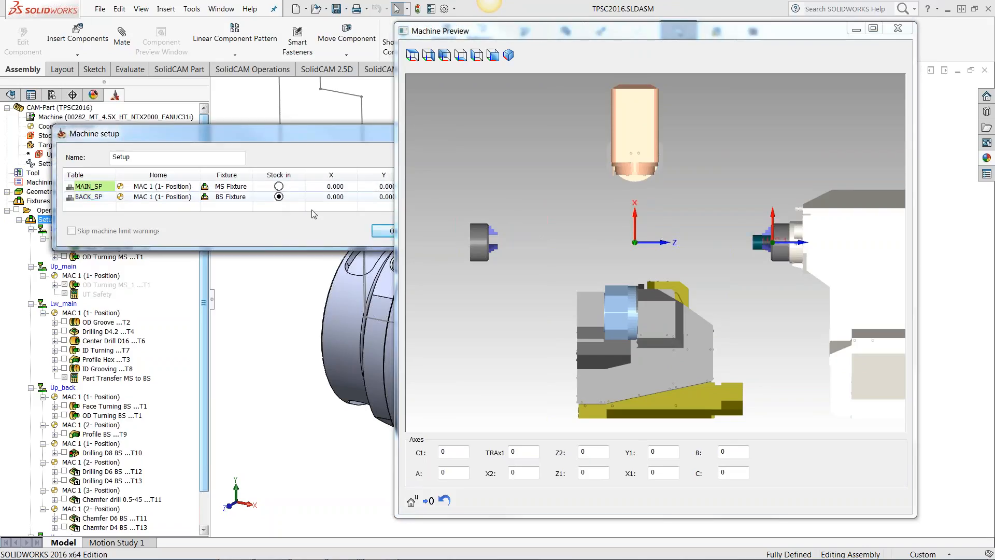
left_click(713, 240)
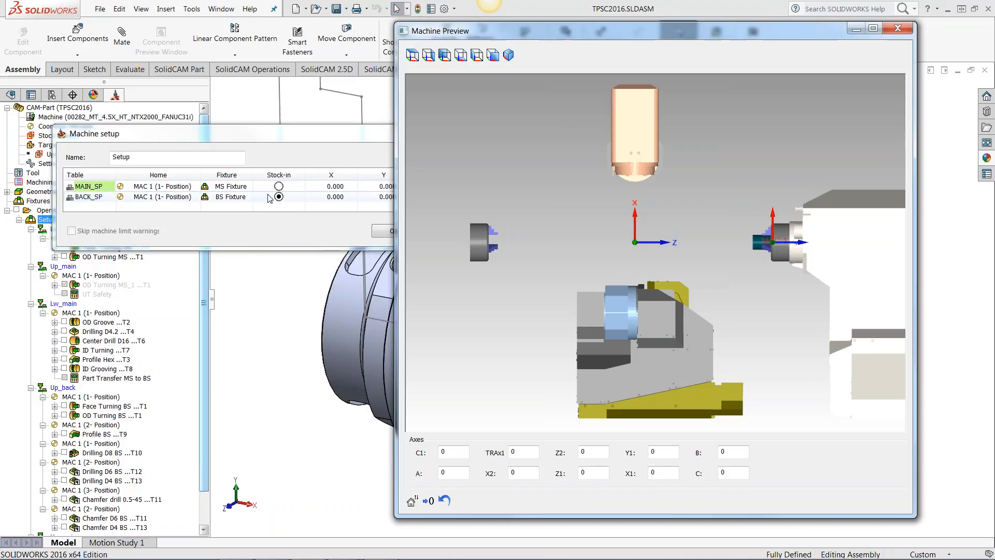
left_click(278, 186)
left_click(518, 32)
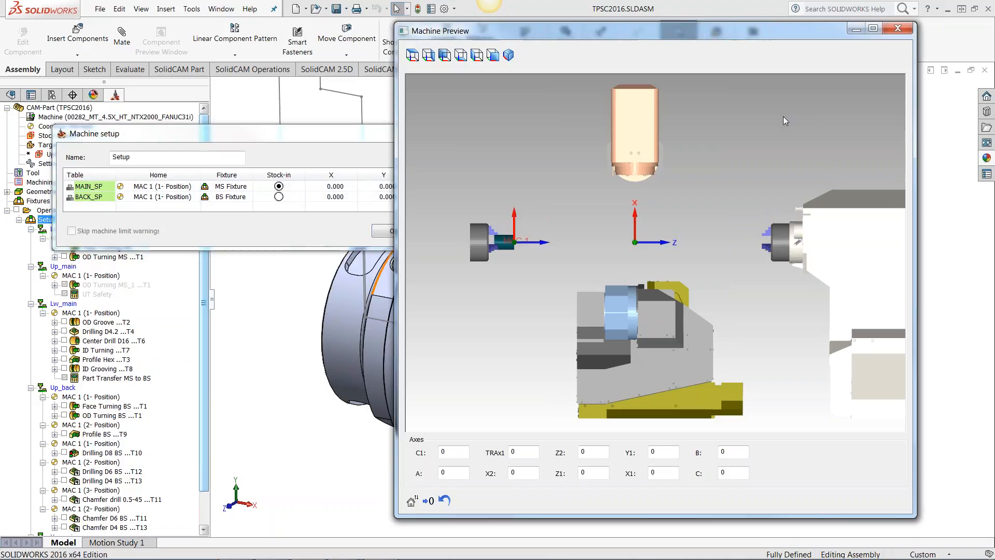
Close the machine preview and leave the machine setup without saving
left_click_drag(726, 29, 540, 47)
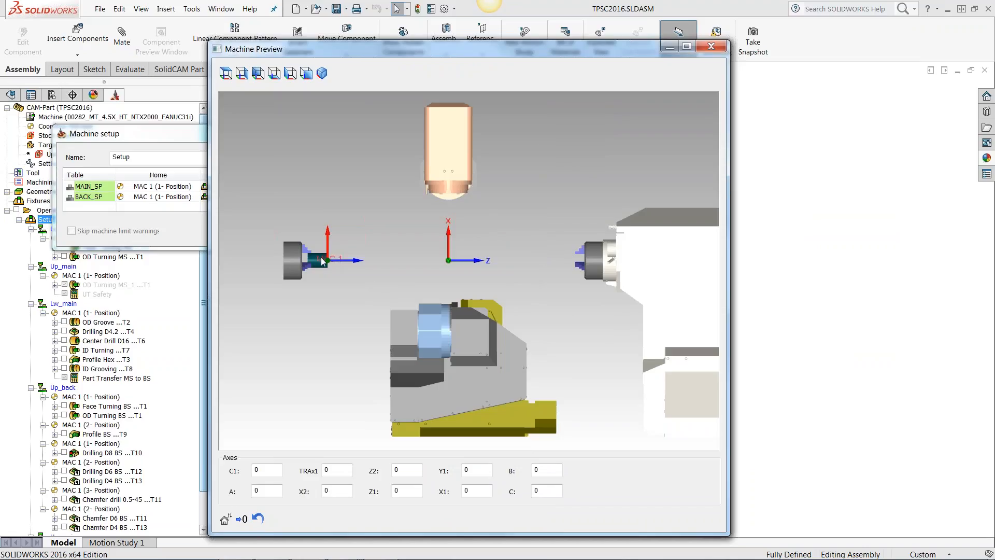
left_click(712, 46)
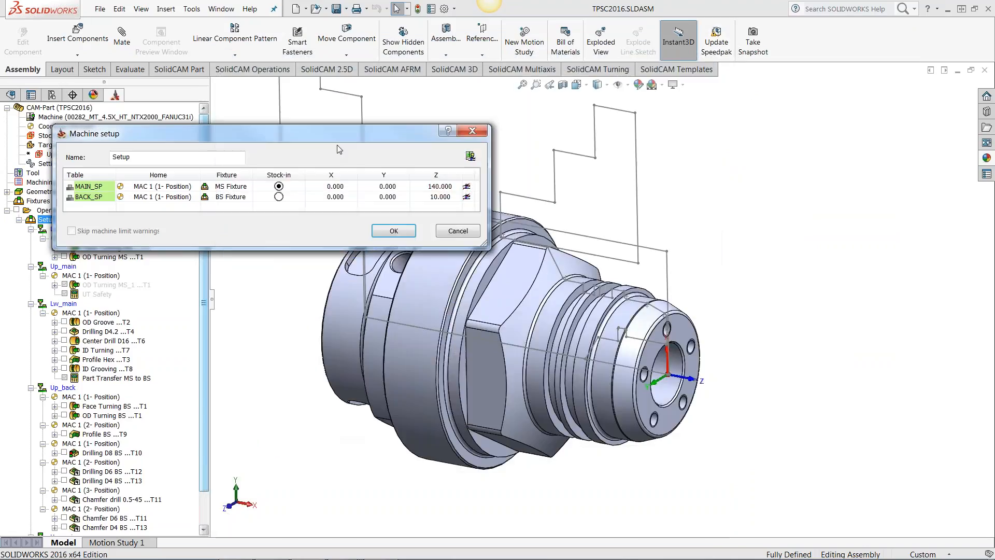
left_click_drag(347, 131, 407, 132)
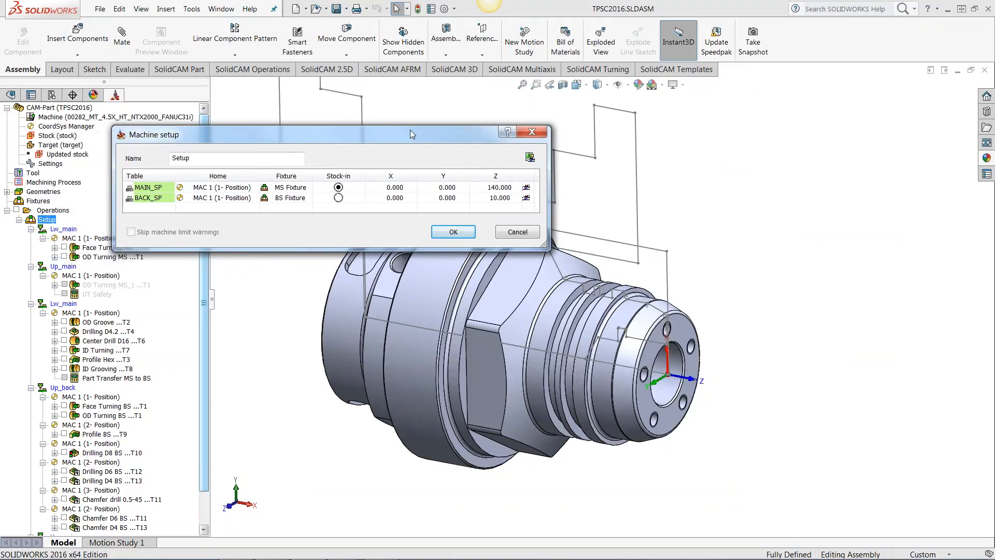
left_click(537, 136)
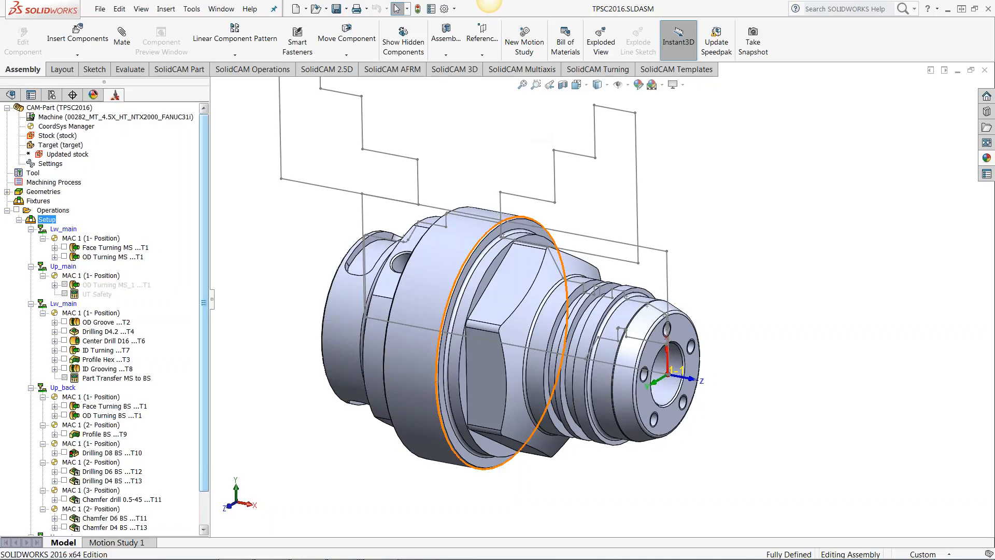
Open the part tool table and display the mounting of tool 1 on the UP_TR turret
mouse_move(444, 305)
middle_mouse_down()
mouse_move(456, 304)
mouse_move(447, 304)
middle_mouse_up()
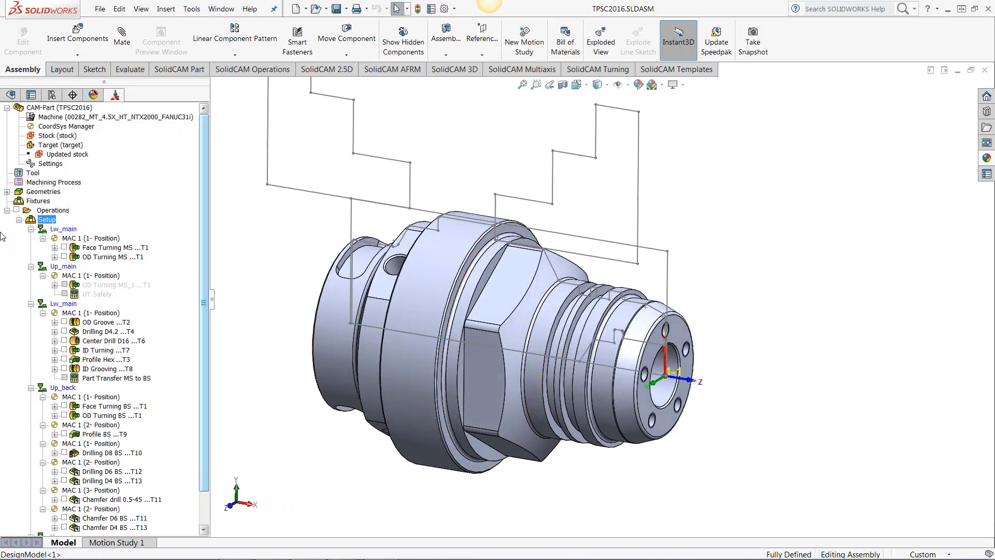
left_click(33, 173)
double_click(35, 174)
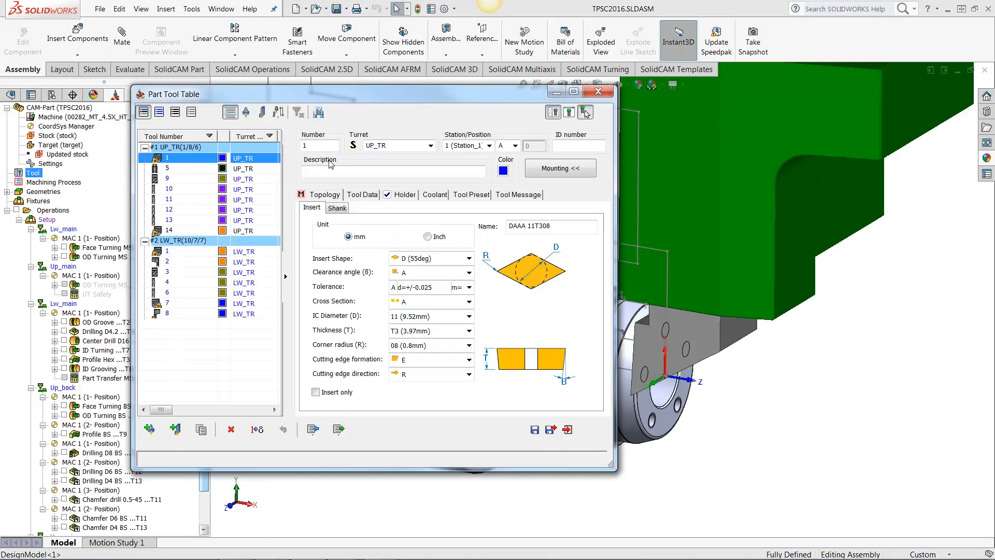
left_click_drag(406, 86, 345, 51)
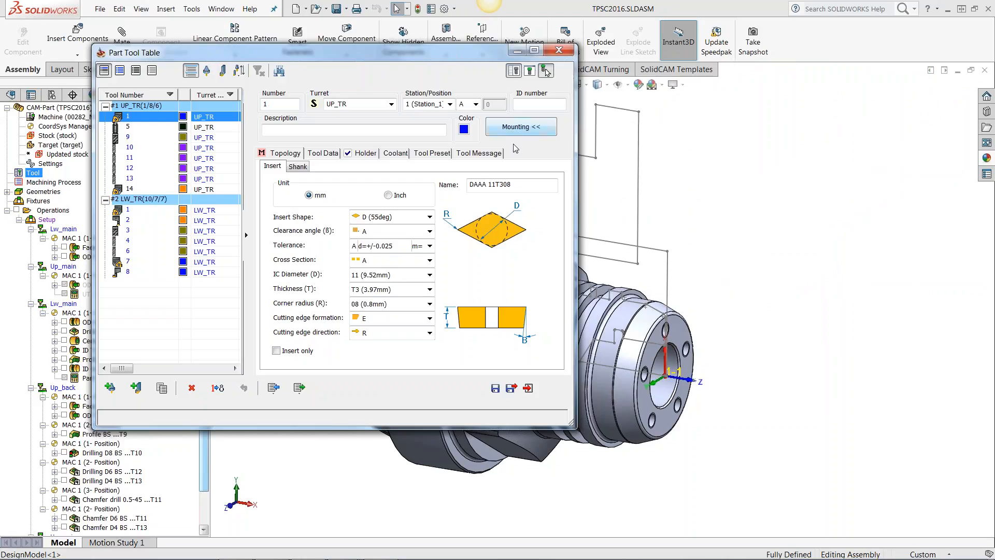
left_click(526, 127)
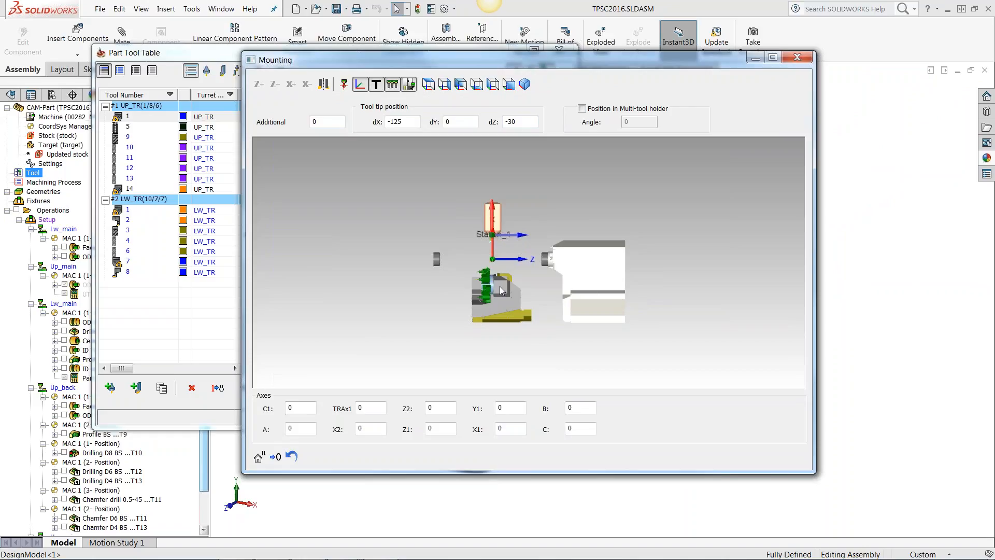
Examine the tools and holders mounted on the lower turret in the machine mounting view
scroll(494, 289, "up", 1)
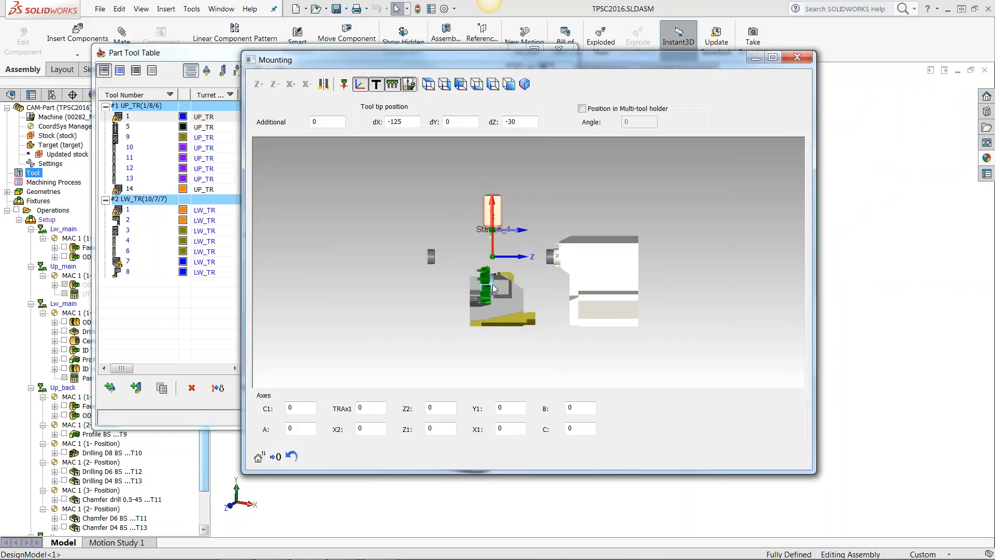
scroll(493, 288, "up", 3)
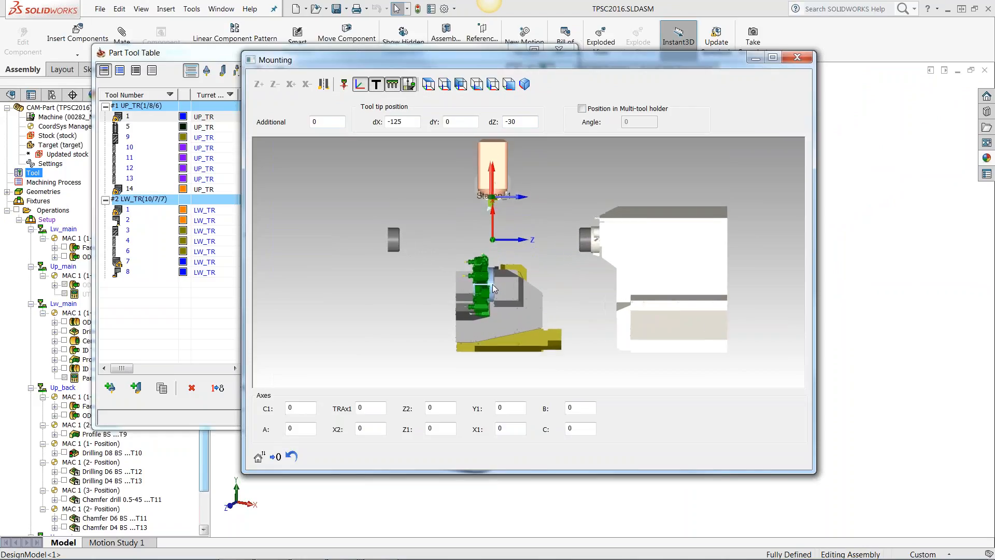
scroll(493, 288, "up", 1)
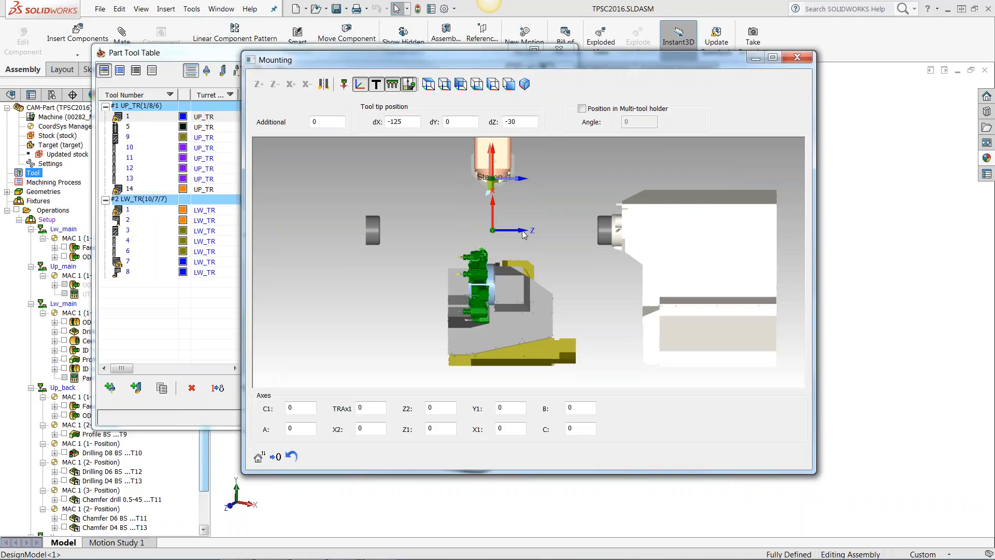
middle_click_drag(419, 277, 427, 283)
scroll(487, 294, "up", 3)
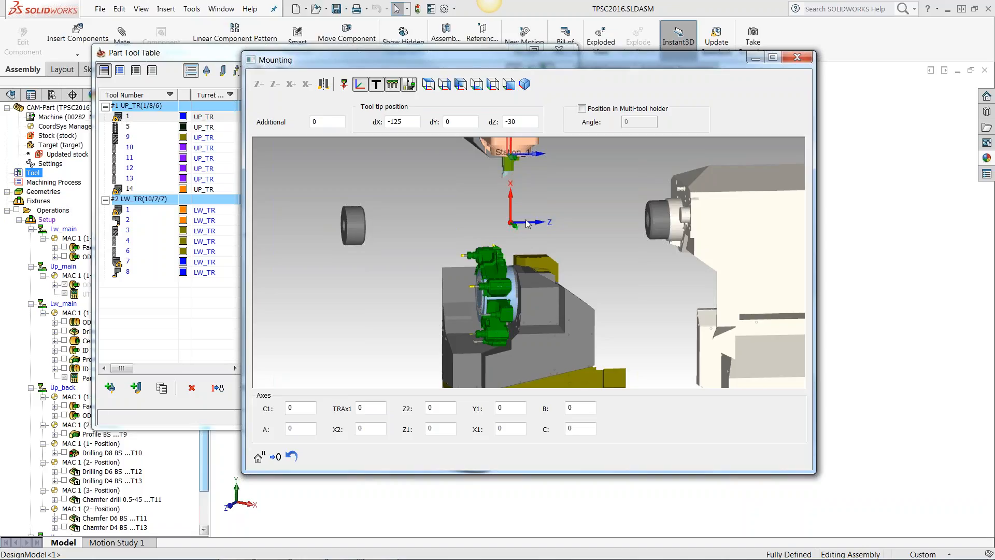
scroll(492, 313, "up", 1)
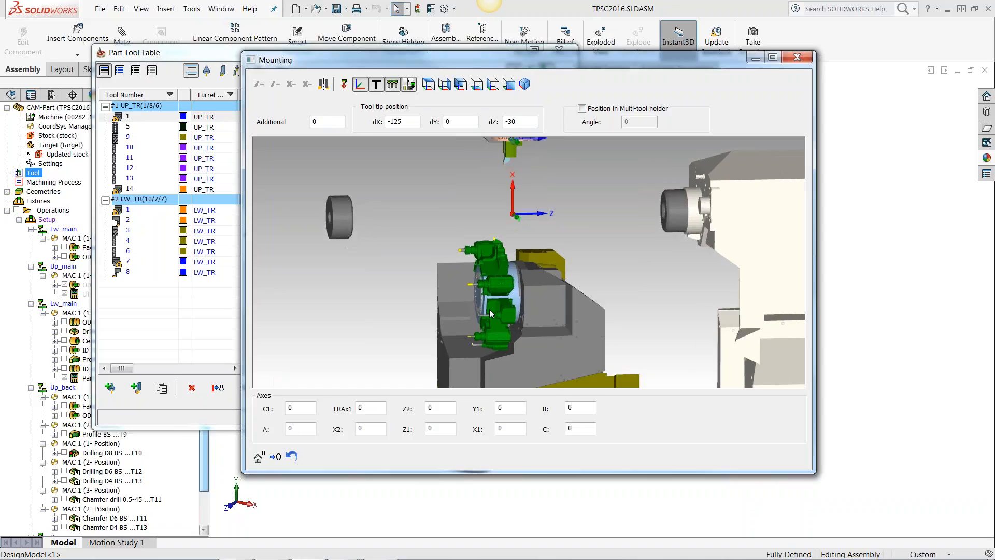
scroll(492, 313, "down", 2)
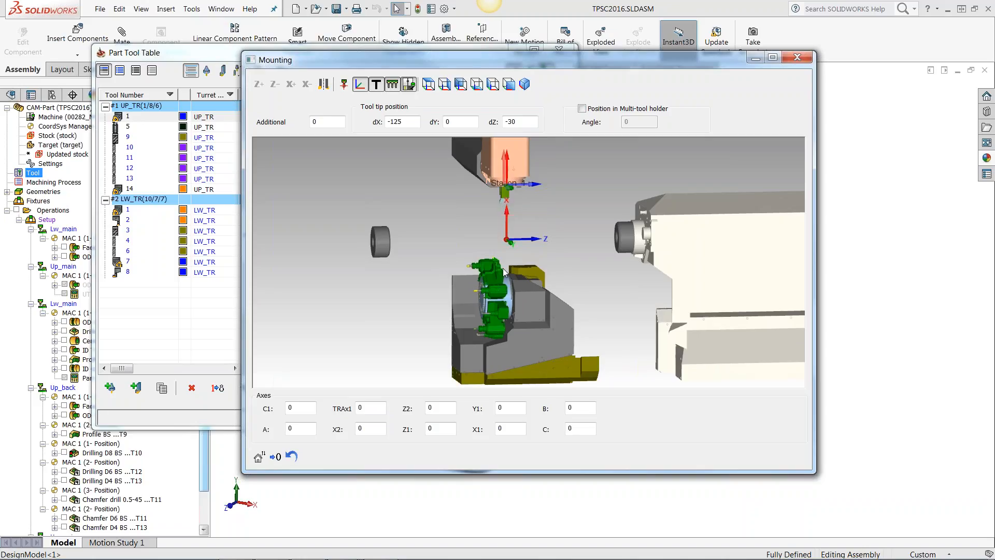
scroll(480, 334, "up", 3)
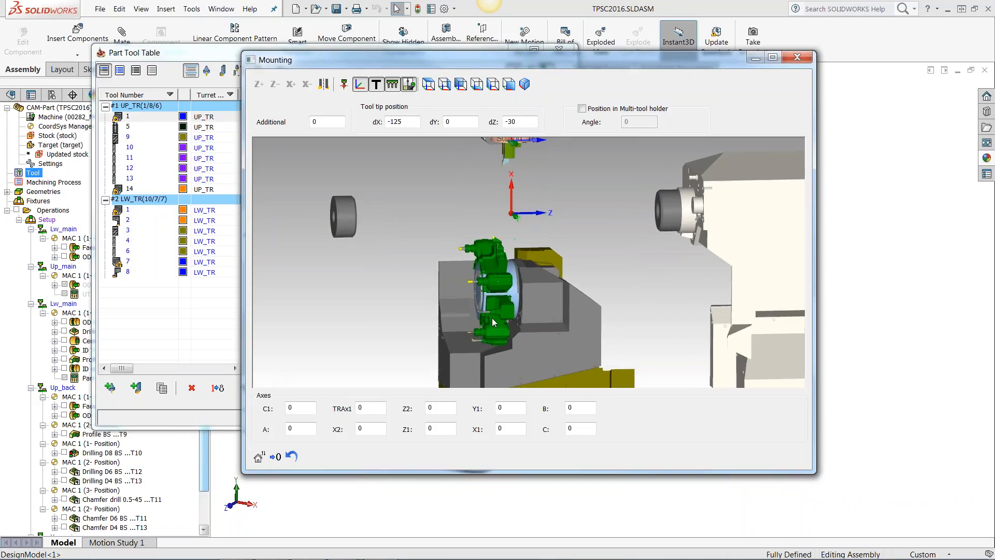
middle_click_drag(480, 308, 501, 301)
scroll(474, 332, "up", 5)
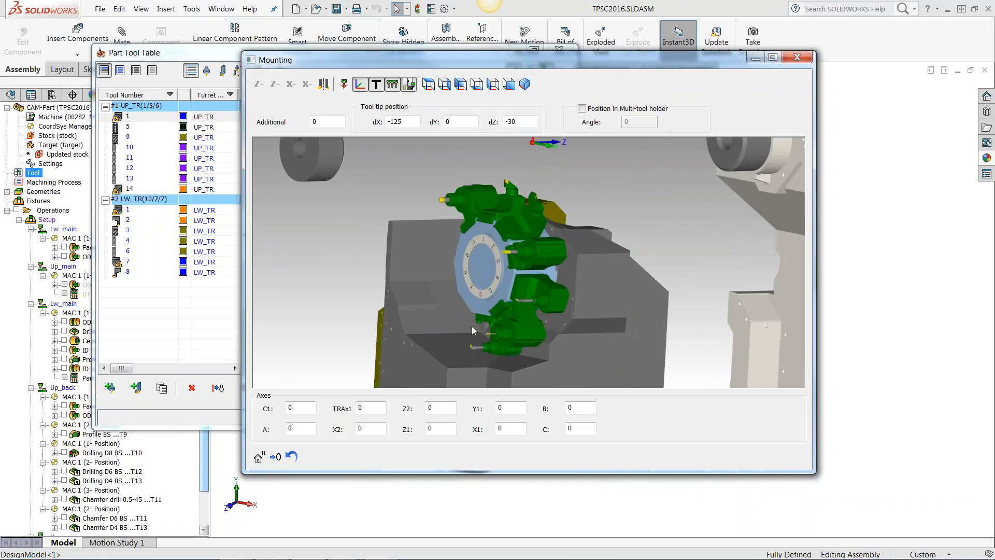
middle_click_drag(467, 320, 465, 315)
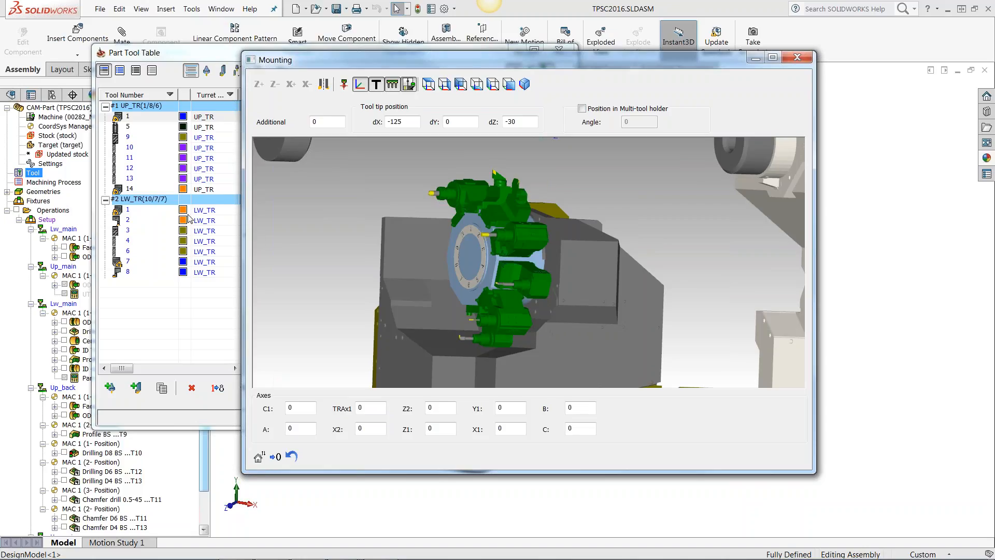
Display the mounting of tool 1 on the LW_TR turret and inspect its holder and orientation up close
left_click(171, 215)
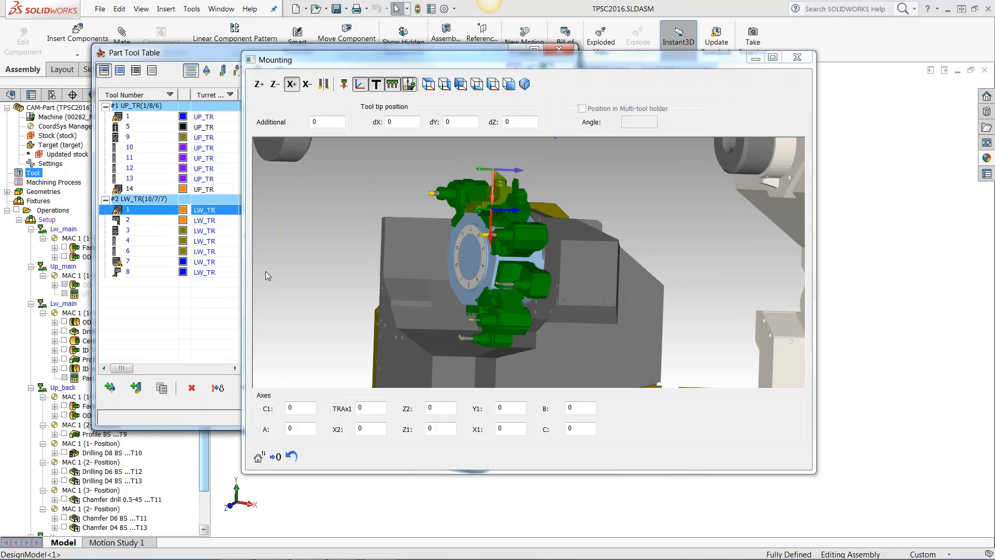
left_click(452, 207)
scroll(511, 192, "up", 6)
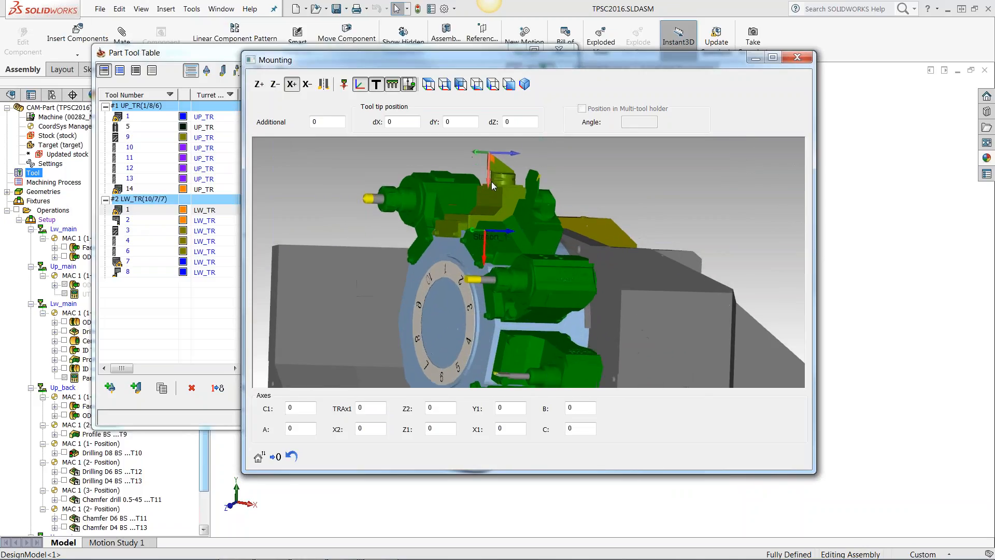
scroll(490, 165, "down", 2)
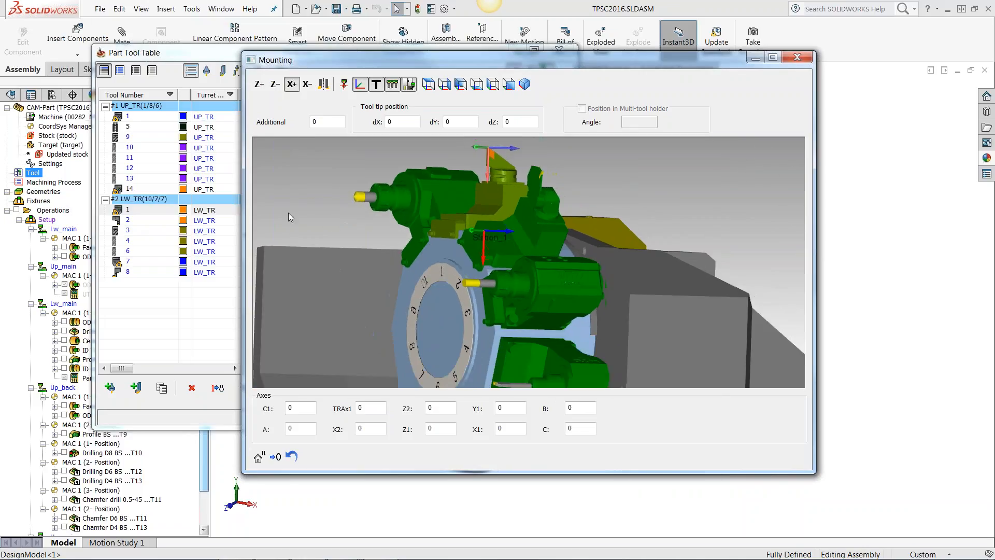
Display the mountings of tools 2, 3, 4 and 6 on the LW_TR turret one after another
scroll(484, 196, "down", 3)
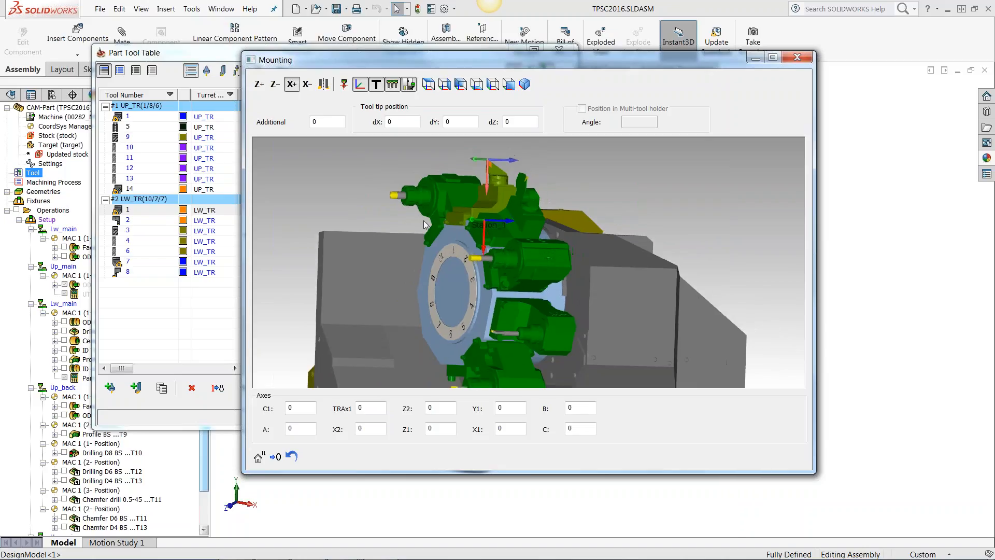
scroll(471, 223, "down", 1)
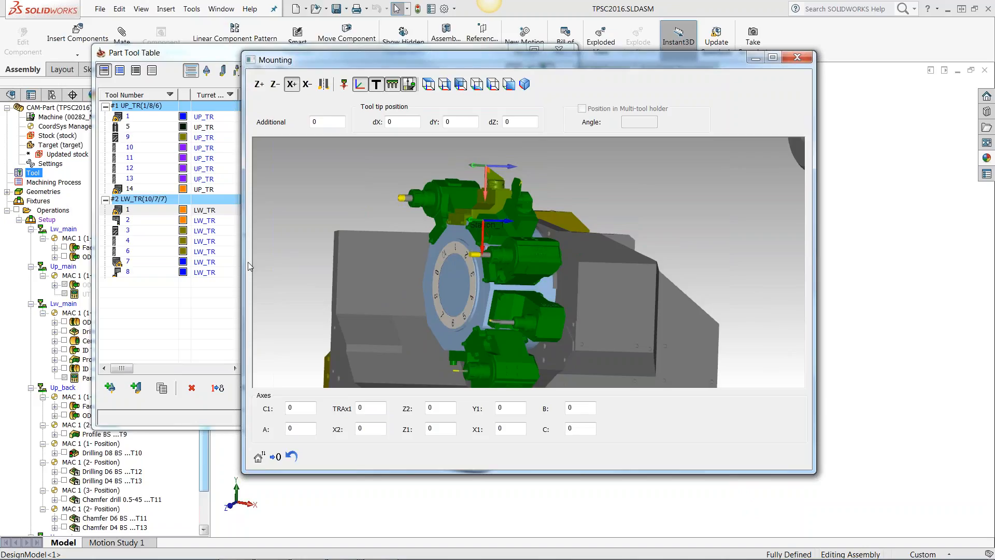
mouse_move(366, 65)
left_mouse_down()
mouse_move(409, 70)
mouse_move(367, 60)
left_mouse_up()
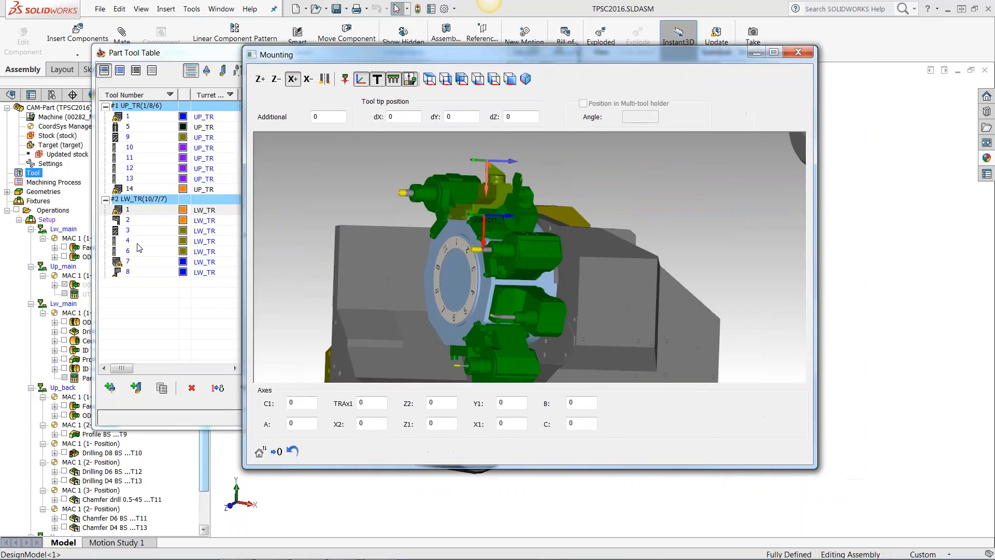
left_click(199, 222)
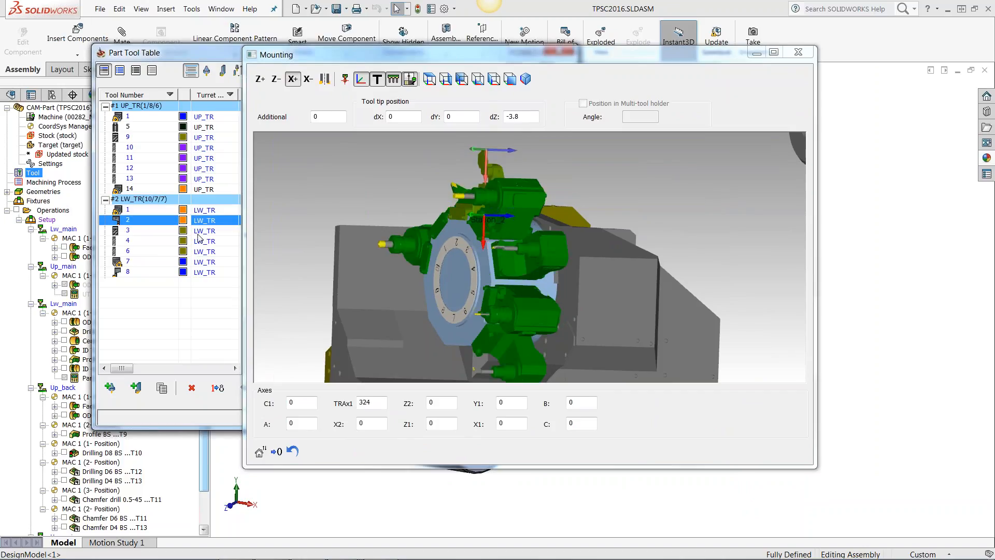
left_click(200, 231)
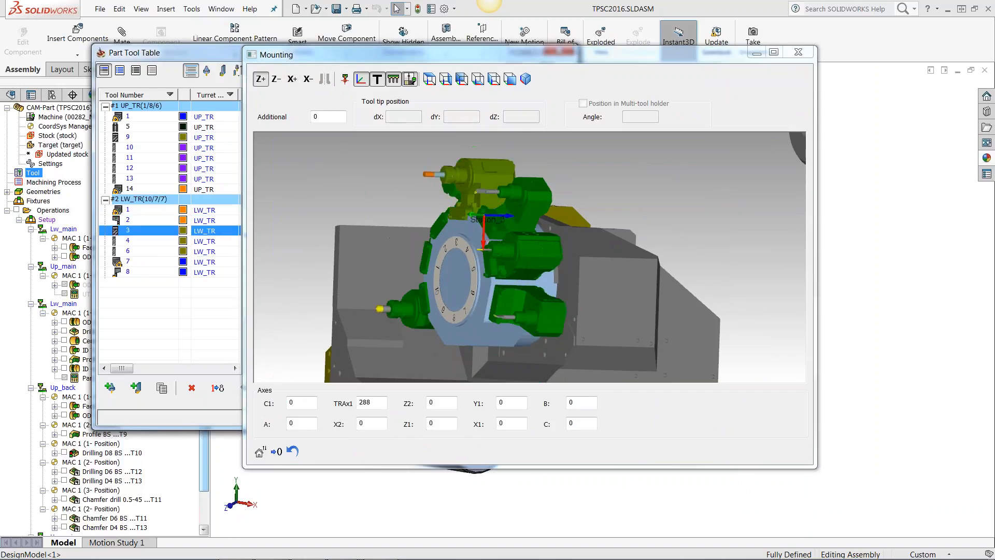
left_click(200, 241)
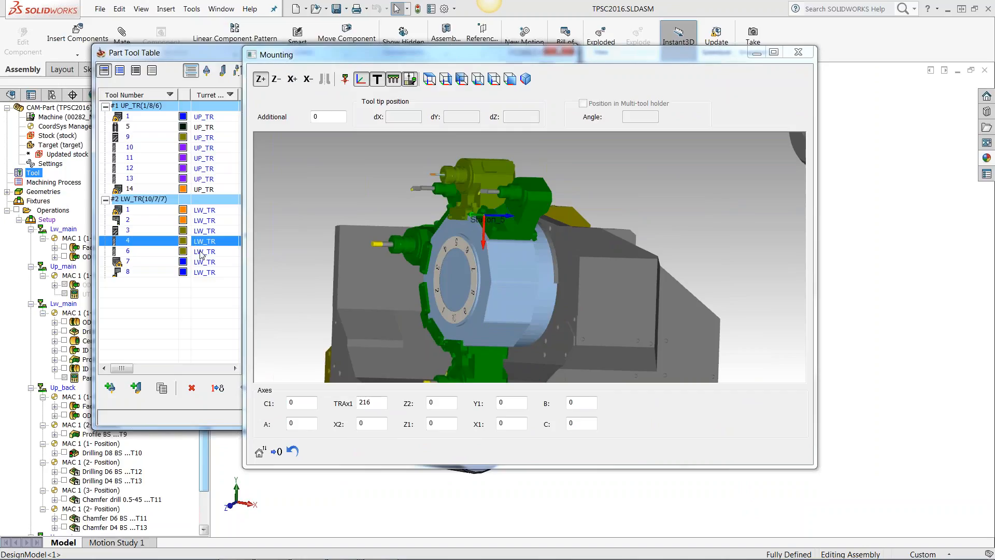
left_click(201, 251)
left_click(520, 281)
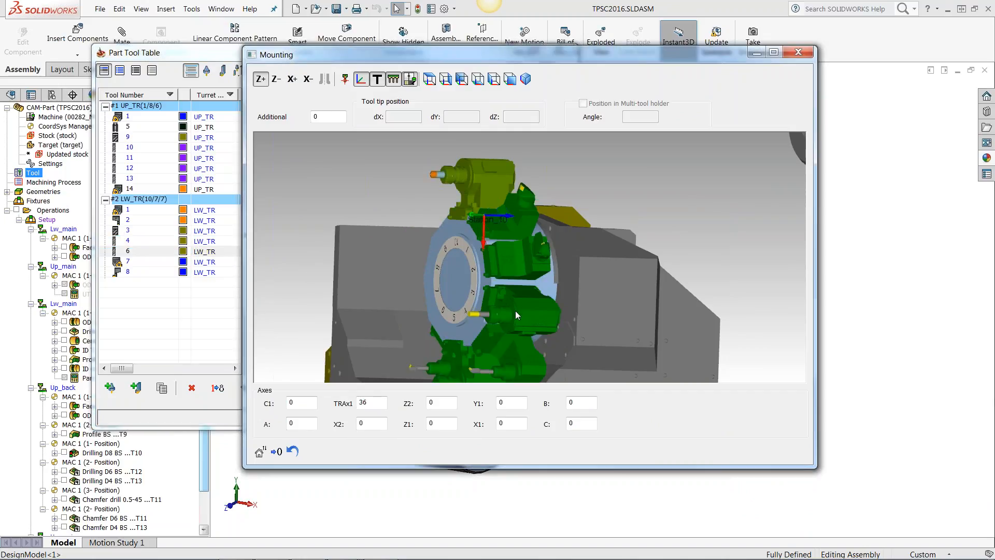
Return to the mounting of tool 3 on the LW_TR turret and inspect its holder and its position relative to the spindles
scroll(515, 311, "down", 3)
scroll(510, 329, "down", 2)
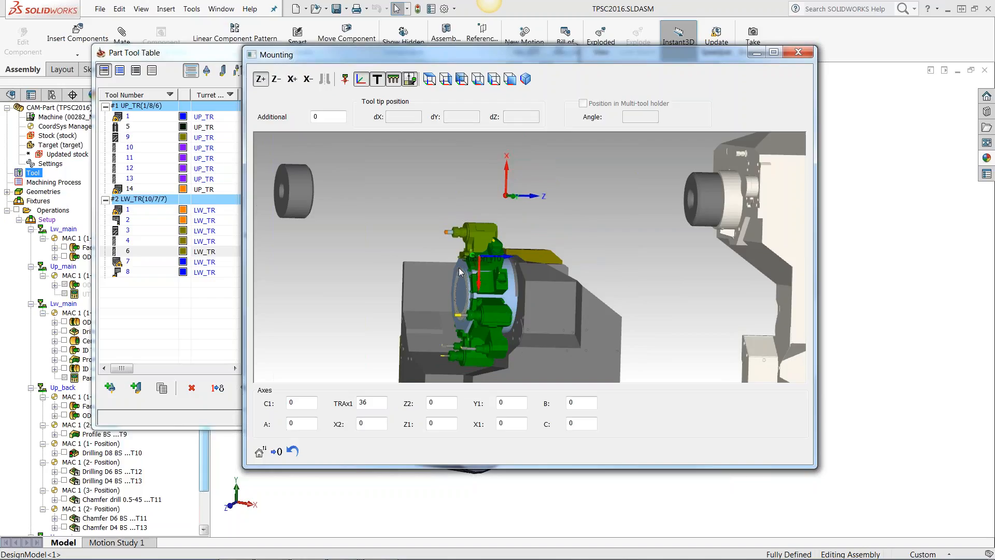
key("Up")
key("Up")
scroll(449, 259, "up", 3)
mouse_move(464, 237)
middle_mouse_down()
mouse_move(456, 238)
mouse_move(473, 239)
mouse_move(455, 241)
middle_mouse_up()
scroll(368, 242, "down", 2)
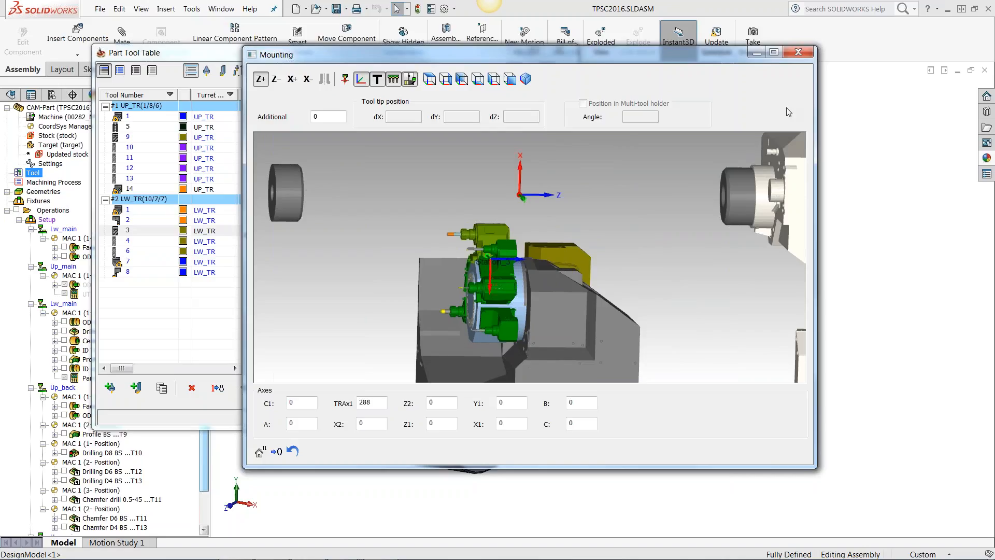
Close the mounting view and the part tool table, and bring the whole part model into view
left_click(801, 51)
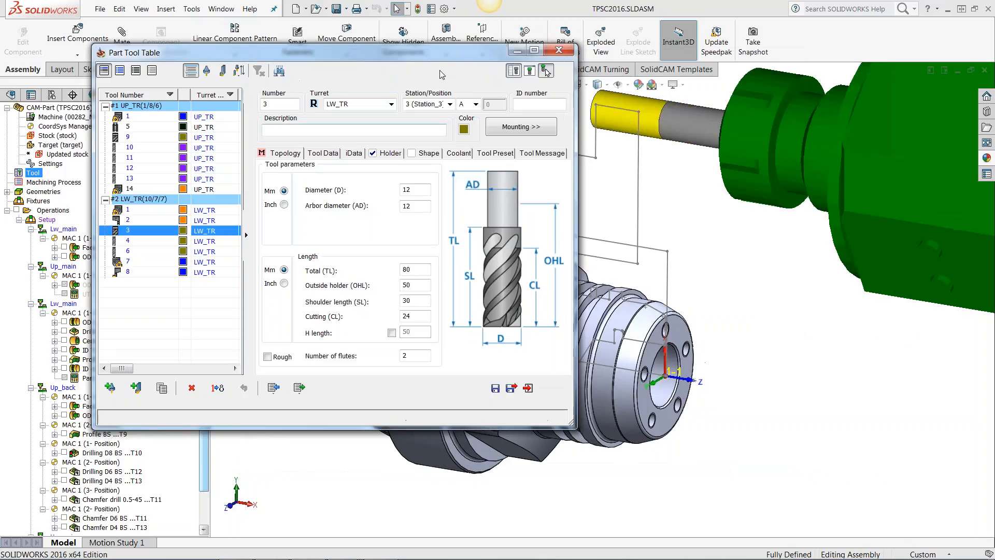
left_click(558, 53)
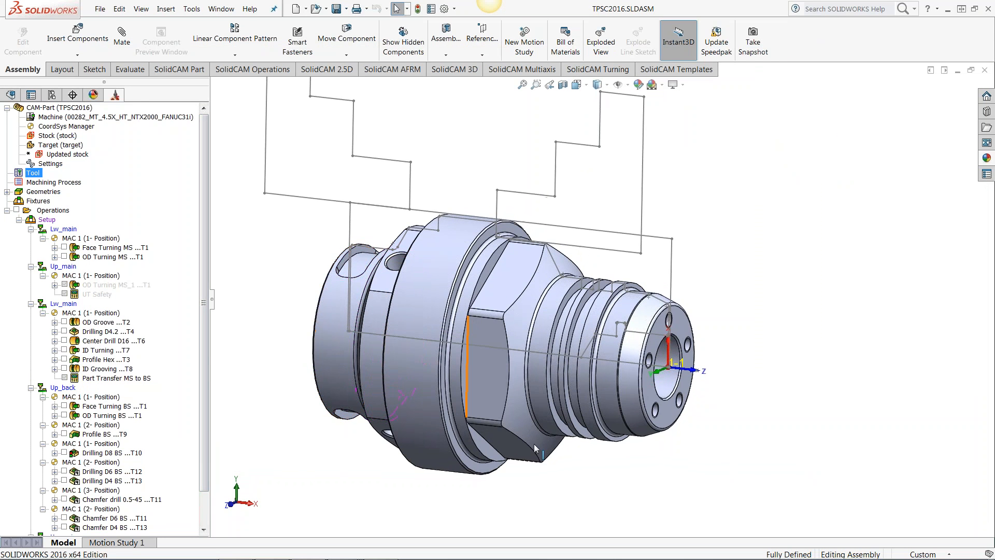
scroll(591, 446, "down", 2)
scroll(611, 438, "up", 3)
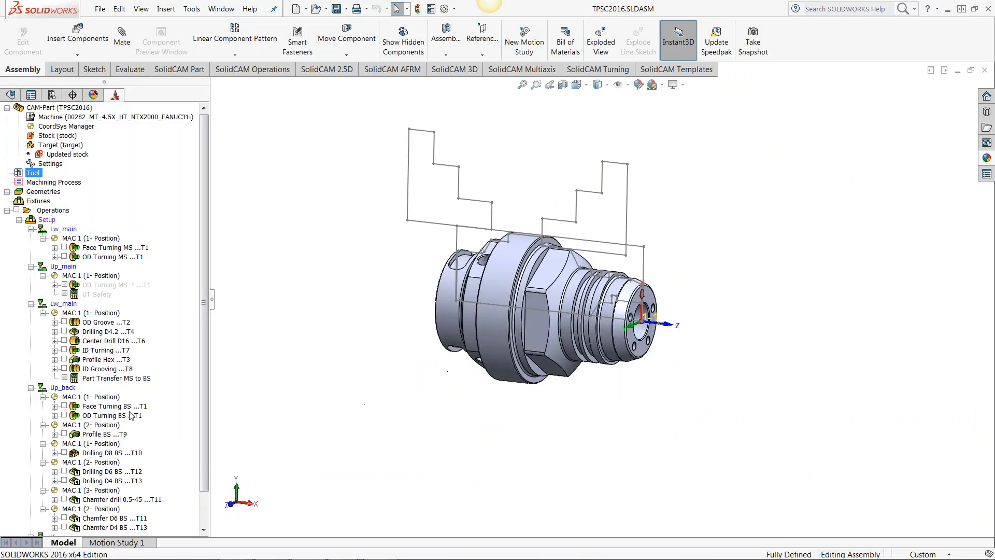
Open the Face Turning BS operation of the Up_back submachine and show its machine preview
left_click(98, 407)
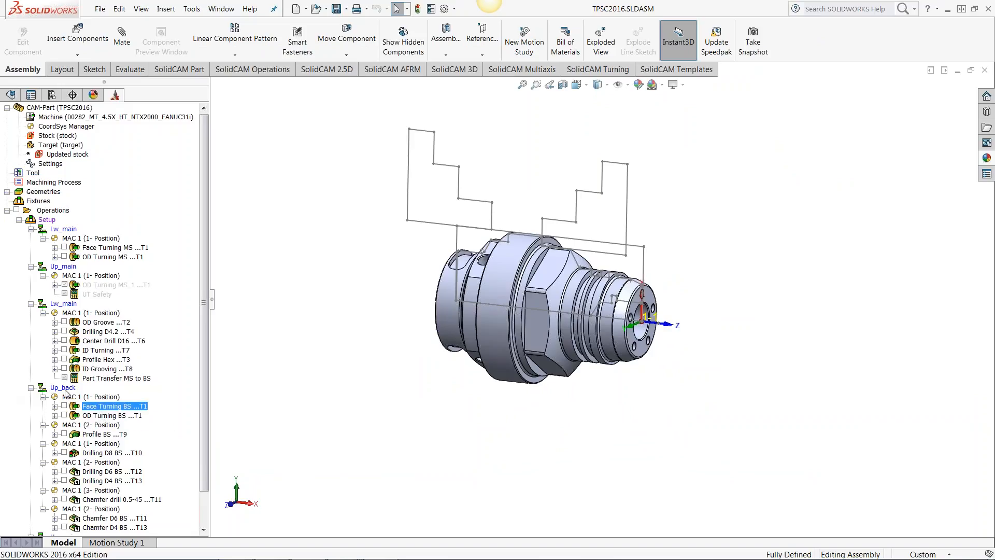
double_click(104, 407)
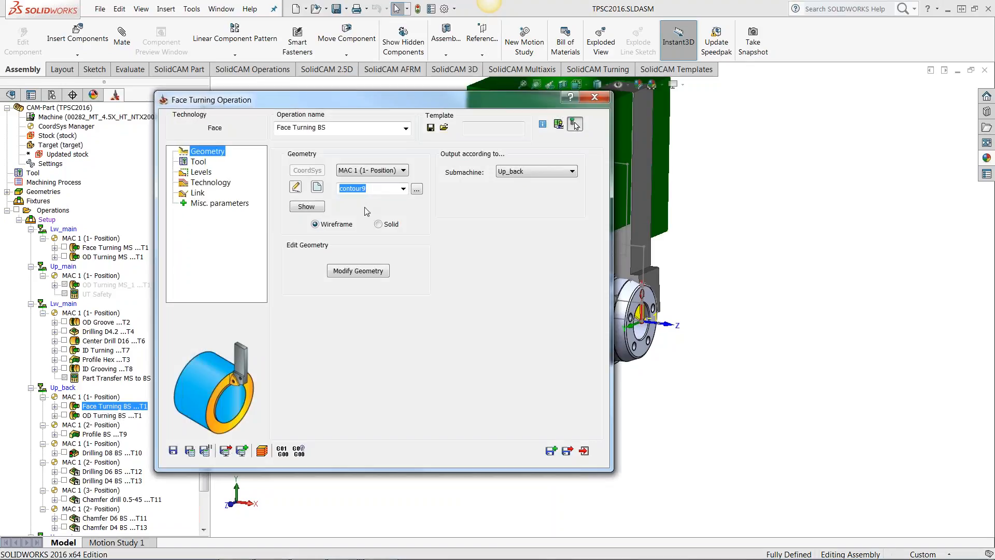
left_click_drag(436, 100, 381, 96)
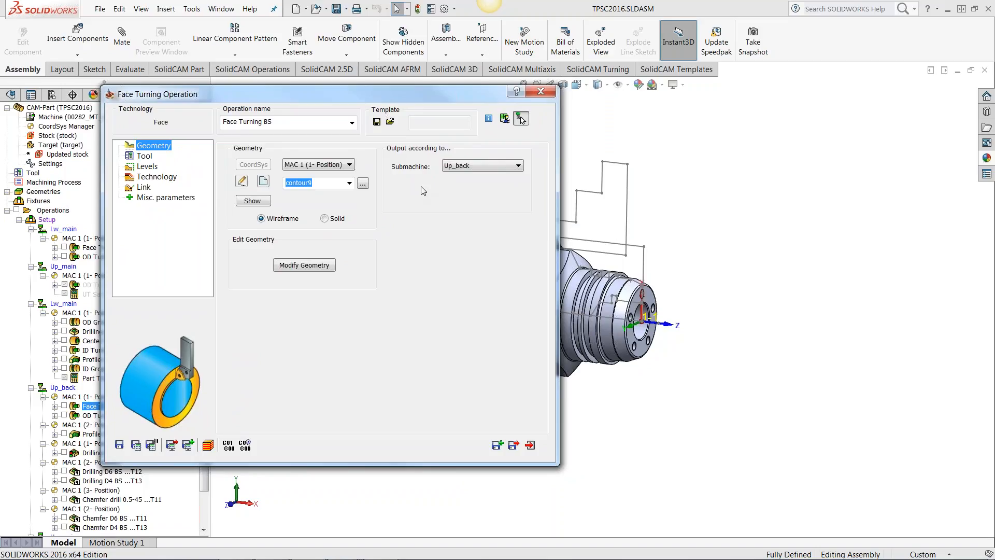
left_click(505, 119)
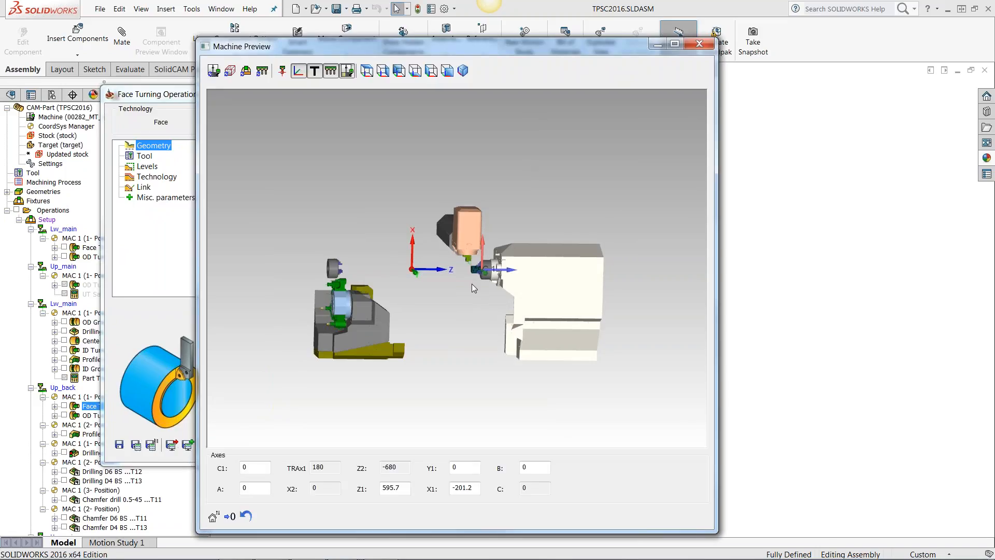
Examine the upper turning tool's position against the stock clamped in the back spindle in the machine preview
mouse_move(455, 304)
left_mouse_down()
mouse_move(431, 284)
mouse_move(448, 313)
mouse_move(468, 312)
mouse_move(457, 303)
left_mouse_up()
scroll(487, 267, "up", 5)
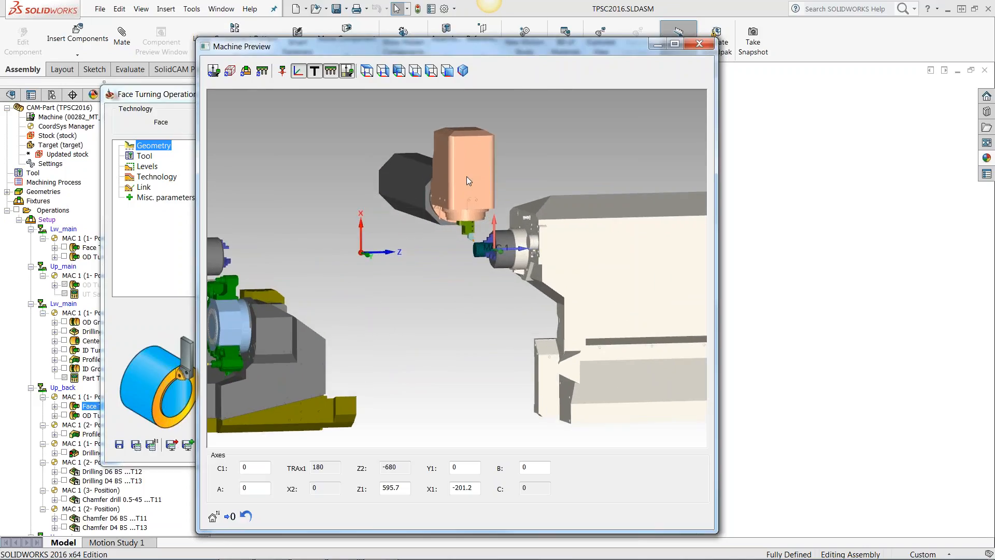
scroll(462, 228, "up", 4)
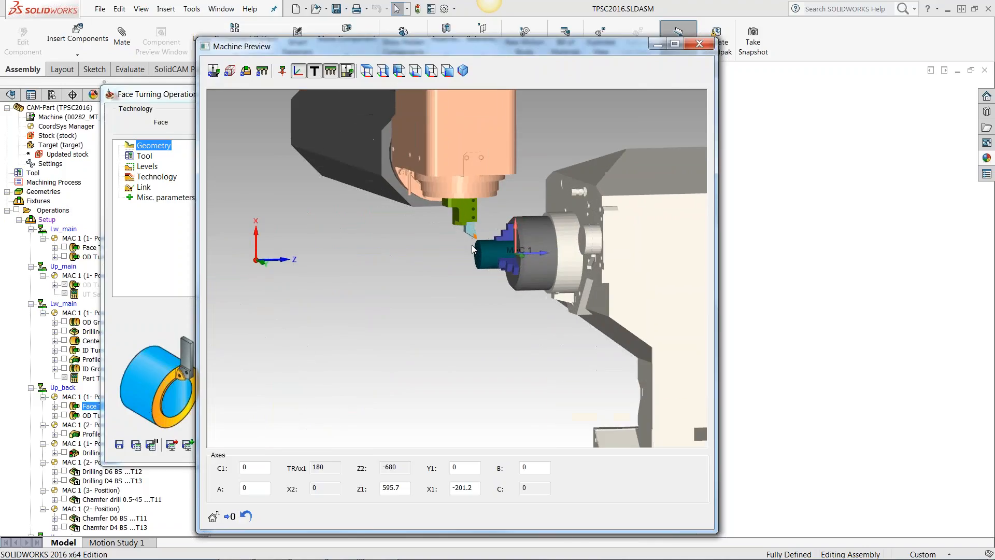
scroll(477, 254, "up", 1)
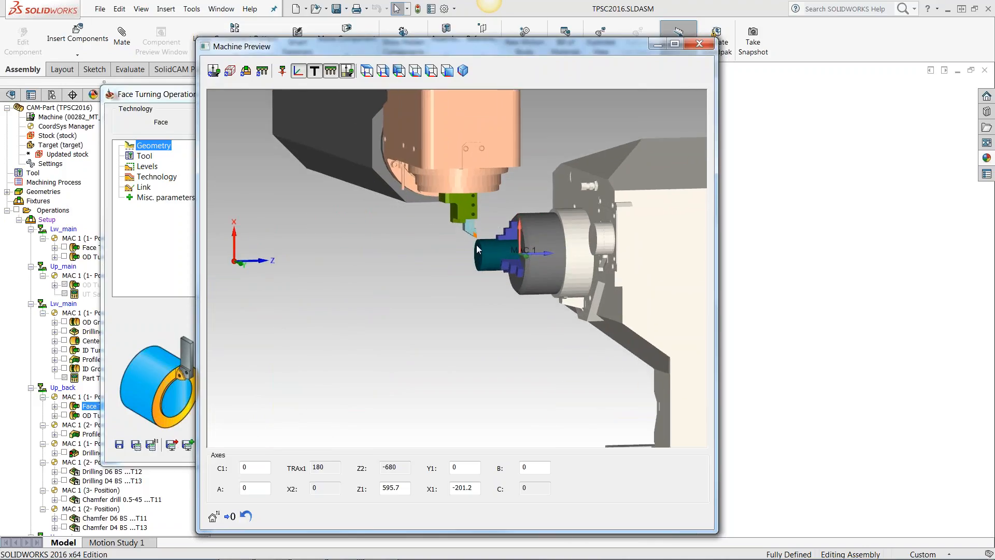
middle_click_drag(425, 323, 414, 323)
scroll(444, 262, "down", 1)
scroll(451, 262, "down", 2)
scroll(452, 257, "up", 6)
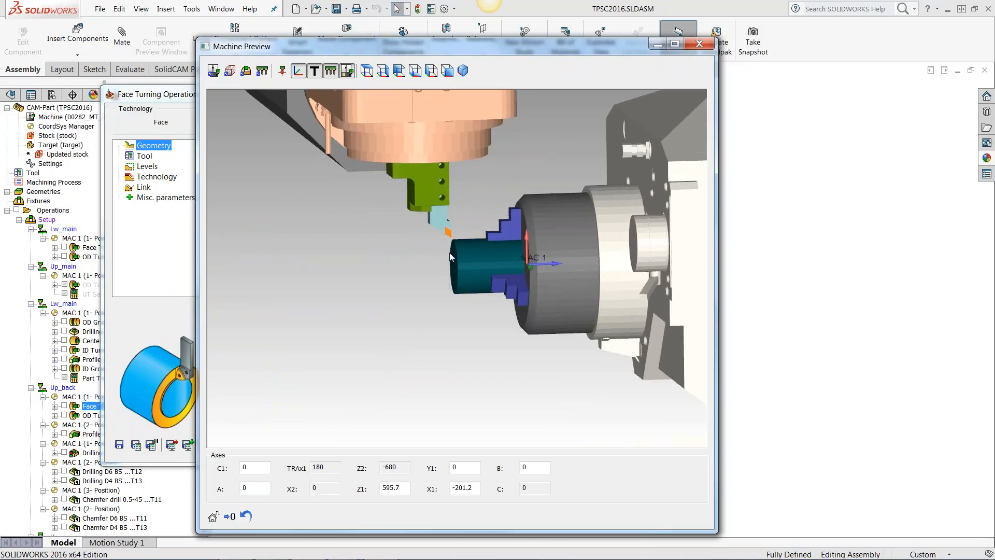
scroll(447, 244, "down", 4)
scroll(447, 244, "down", 3)
scroll(403, 236, "down", 3)
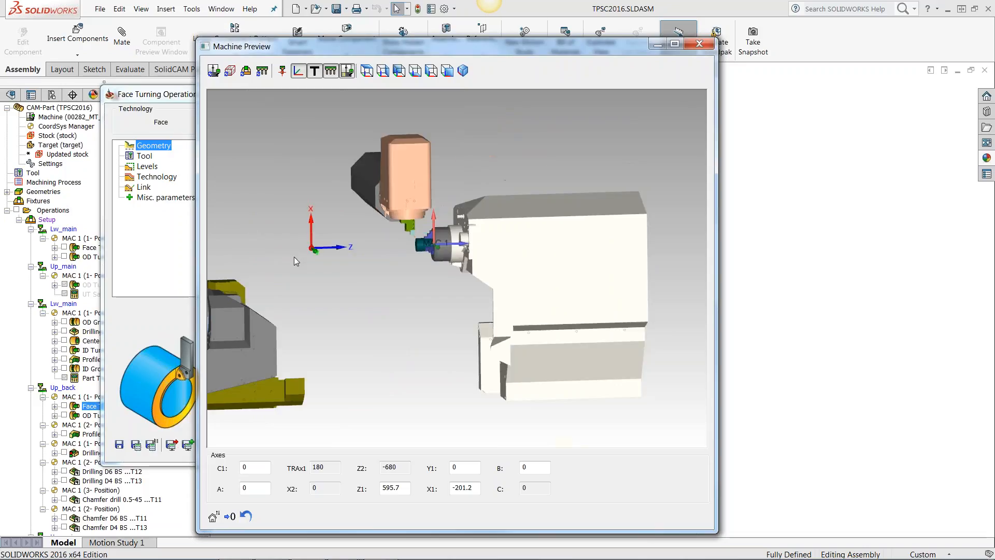
scroll(294, 256, "down", 1)
scroll(304, 262, "down", 1)
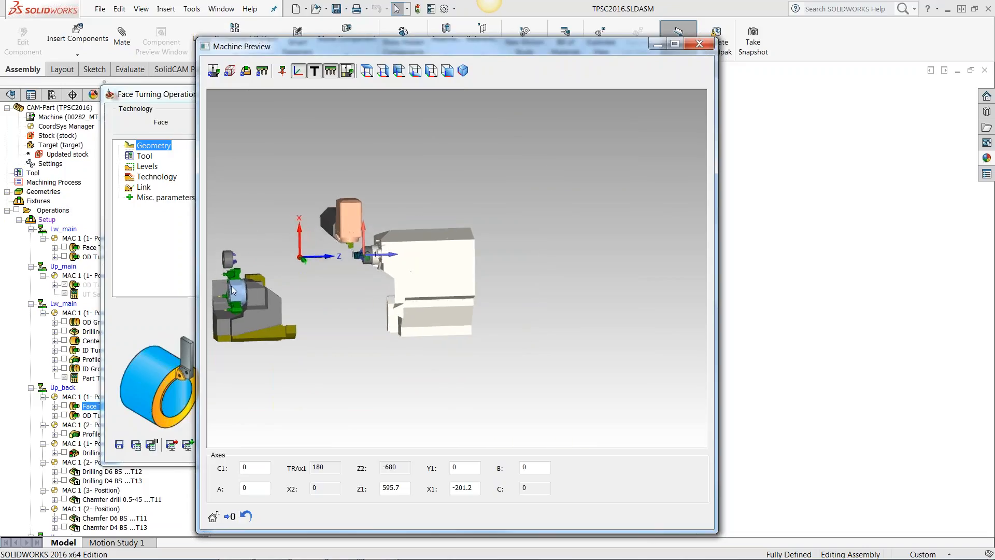
Inspect the lower turret and main spindle, and the raw stock held by the back spindle jaws
scroll(220, 281, "up", 2)
scroll(220, 281, "up", 4)
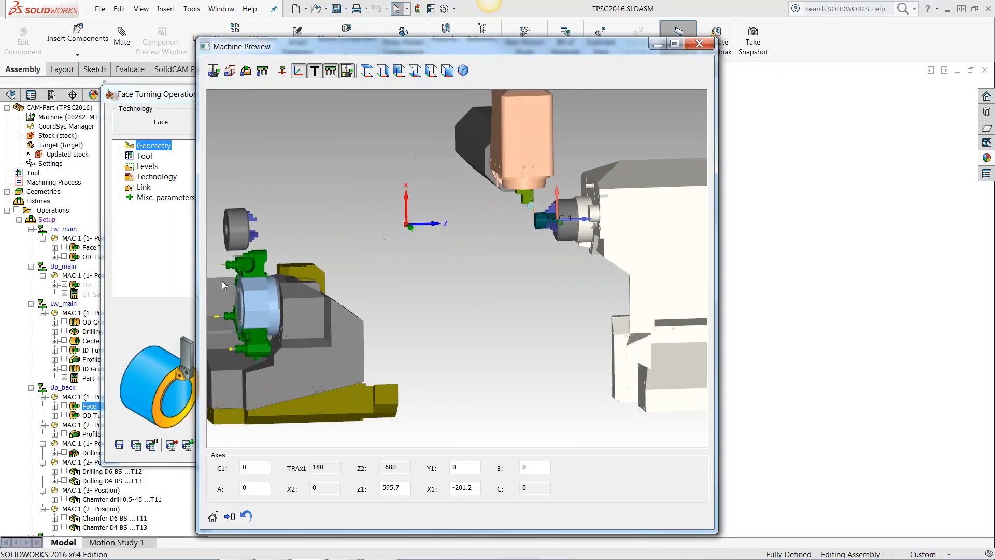
middle_click_drag(269, 269, 316, 295)
scroll(609, 207, "up", 4)
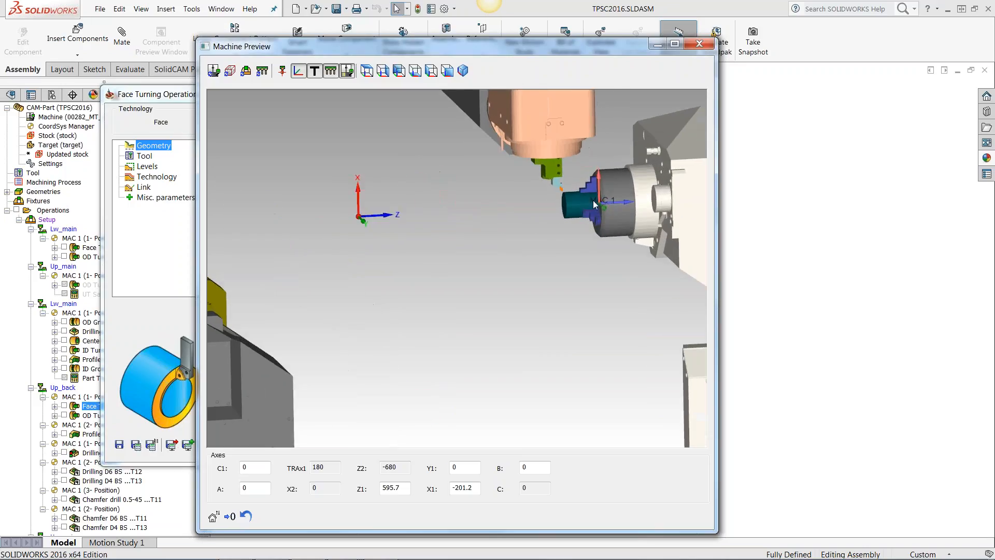
scroll(605, 183, "up", 2)
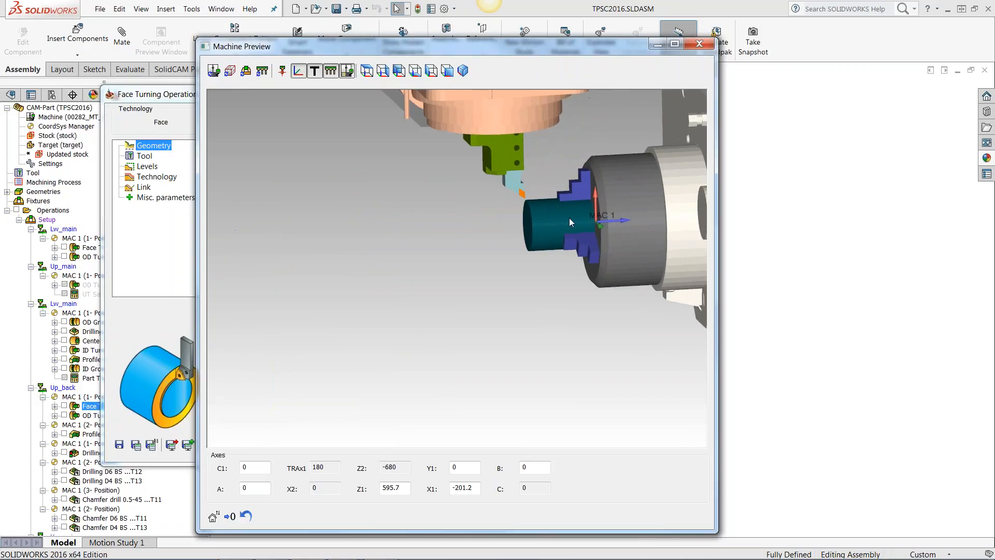
scroll(565, 219, "up", 1)
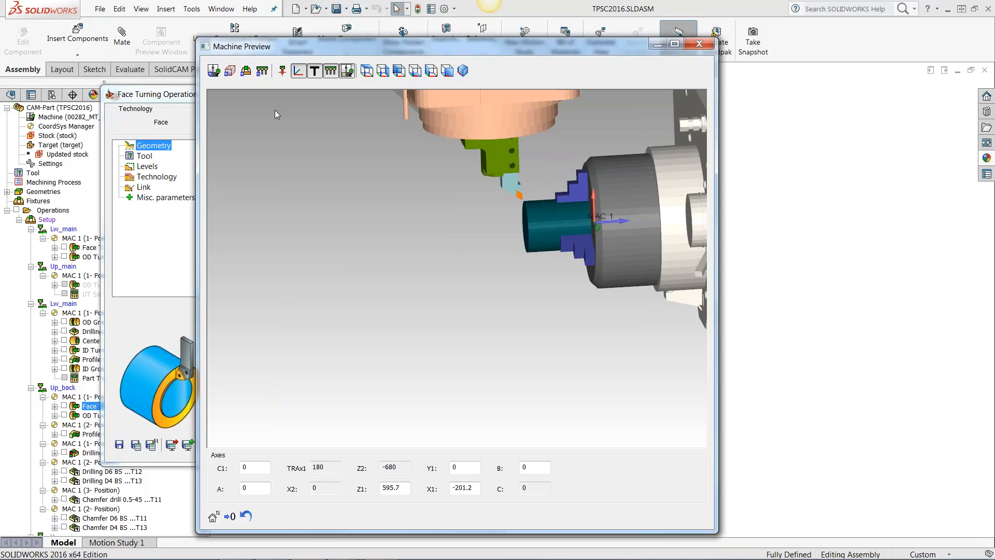
Show the updated stock on the back spindle in the machine preview, inspect it and close the preview
left_click(230, 72)
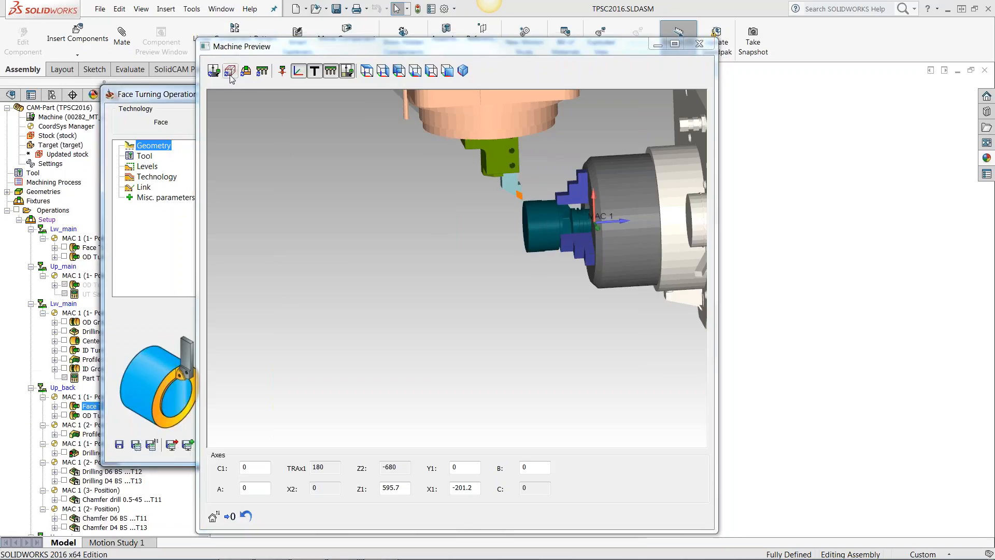
scroll(583, 220, "up", 2)
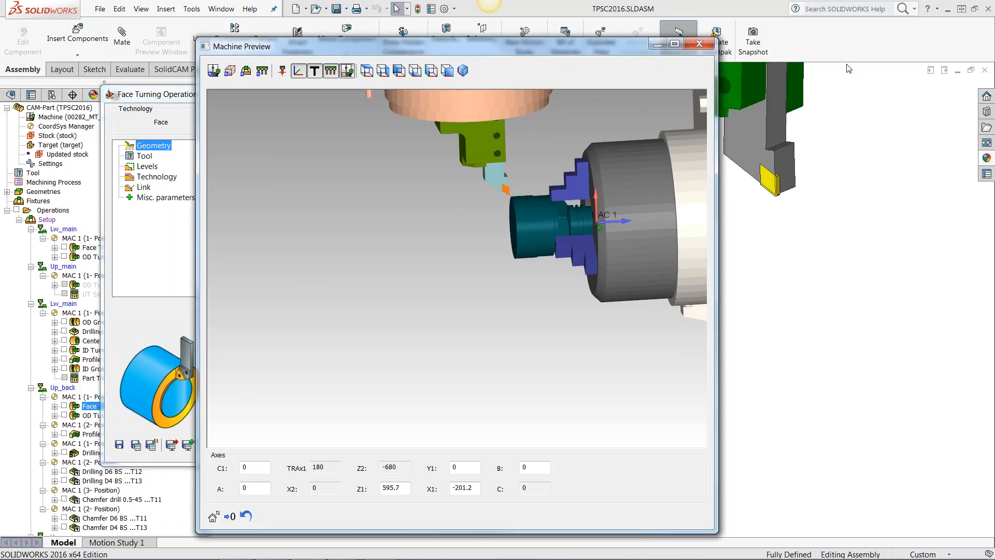
left_click(700, 44)
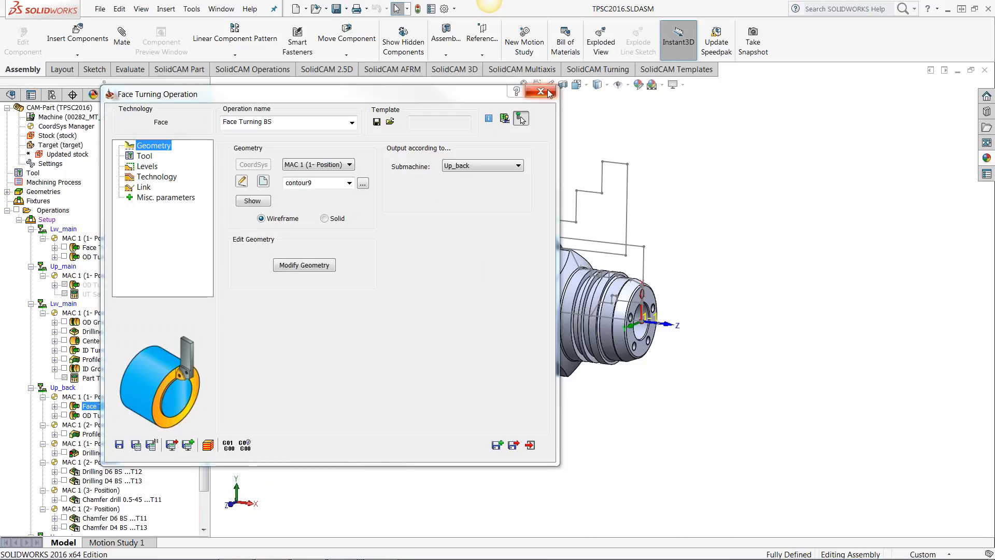
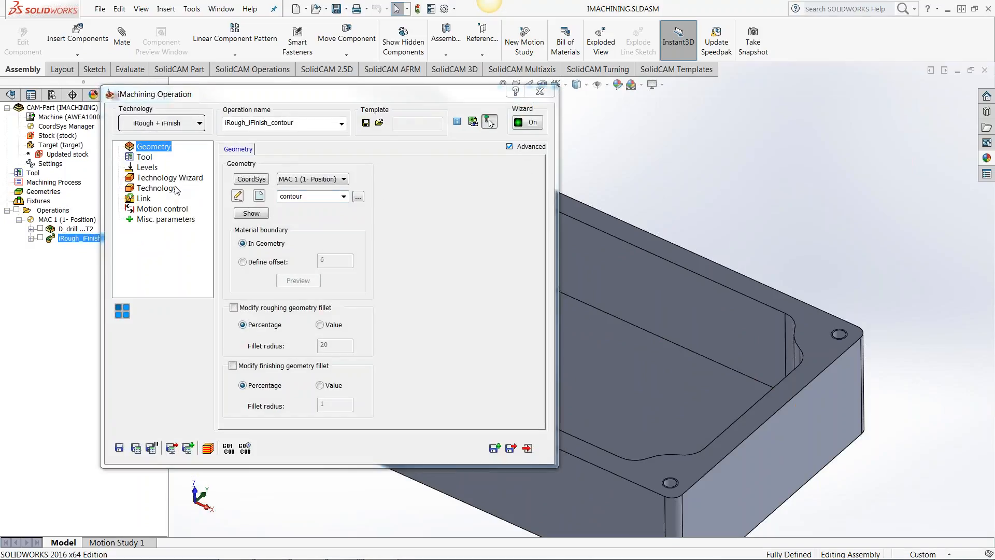
Display the pre-drilling link settings of the iRough_iFinish_contour operation
left_click(145, 201)
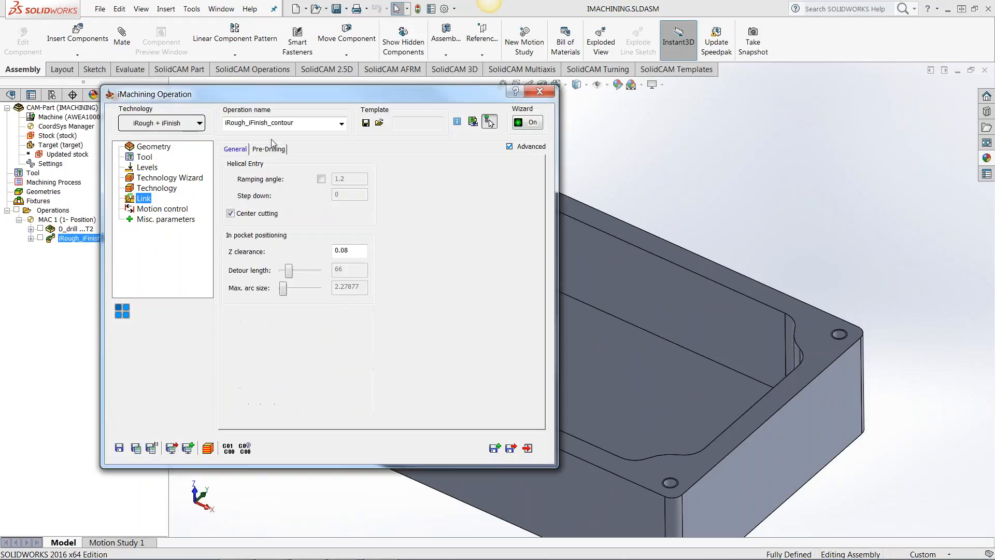
left_click(269, 150)
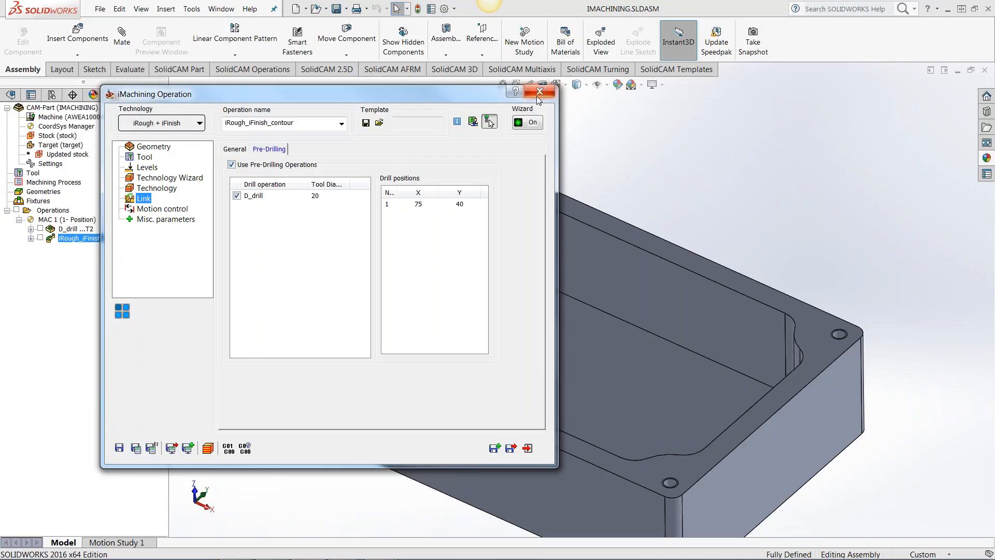
Launch the SolidVerify simulation of the iRough_iFinish_contour operation and advance it by a single step
left_click(208, 449)
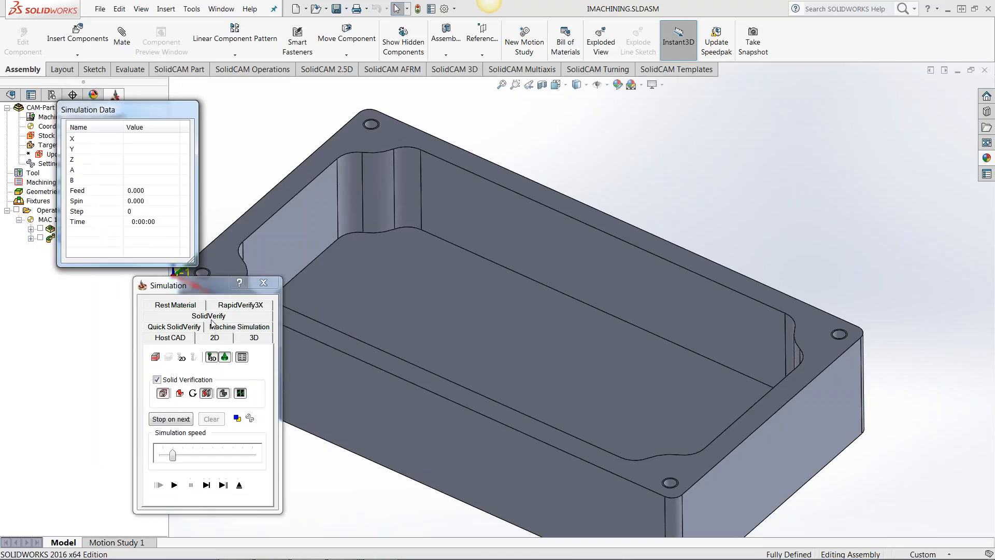
left_click(209, 316)
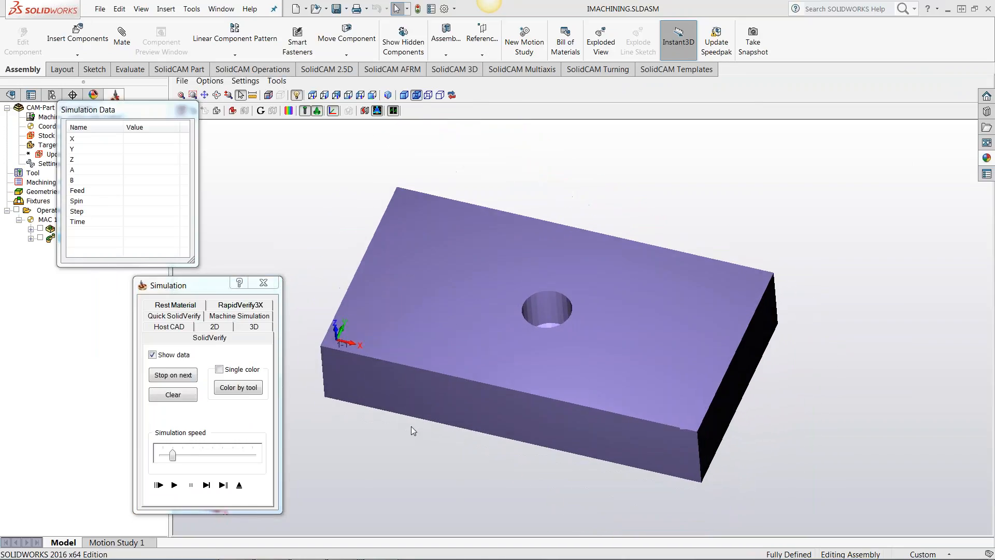
left_click(206, 498)
left_click(206, 486)
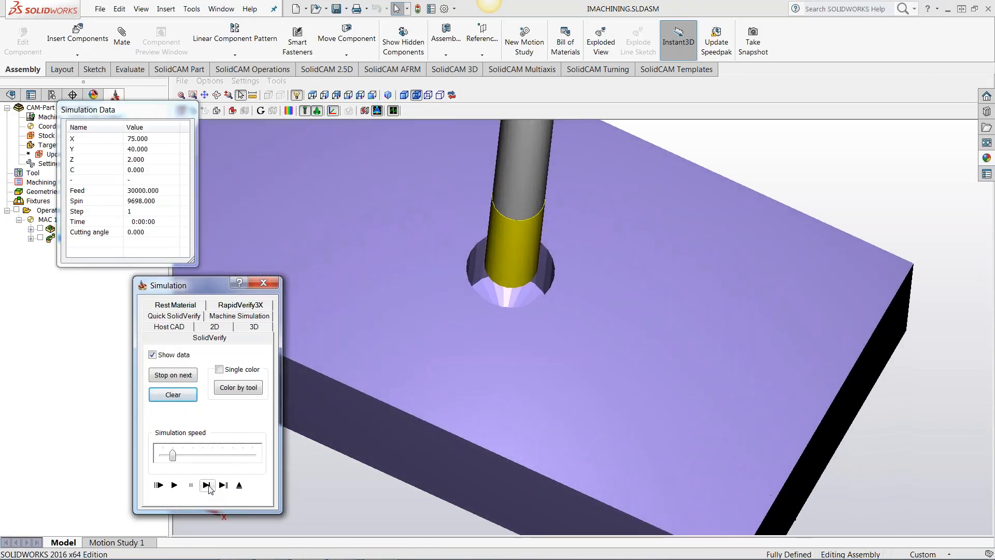
Advance the SolidVerify simulation of the pre-drilled pocket by one step, play it at increased speed and pause it
left_click(206, 485)
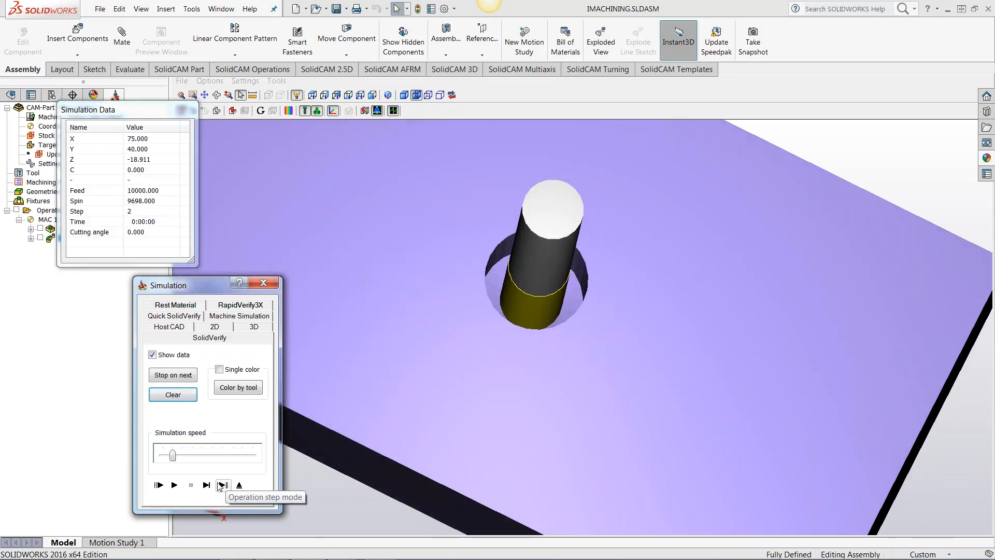
left_click(175, 485)
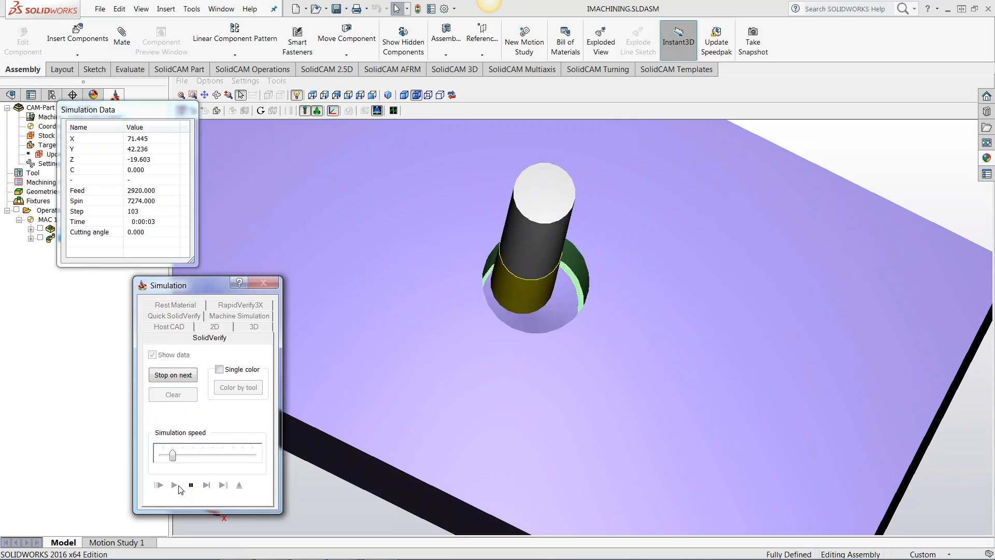
left_click(184, 454)
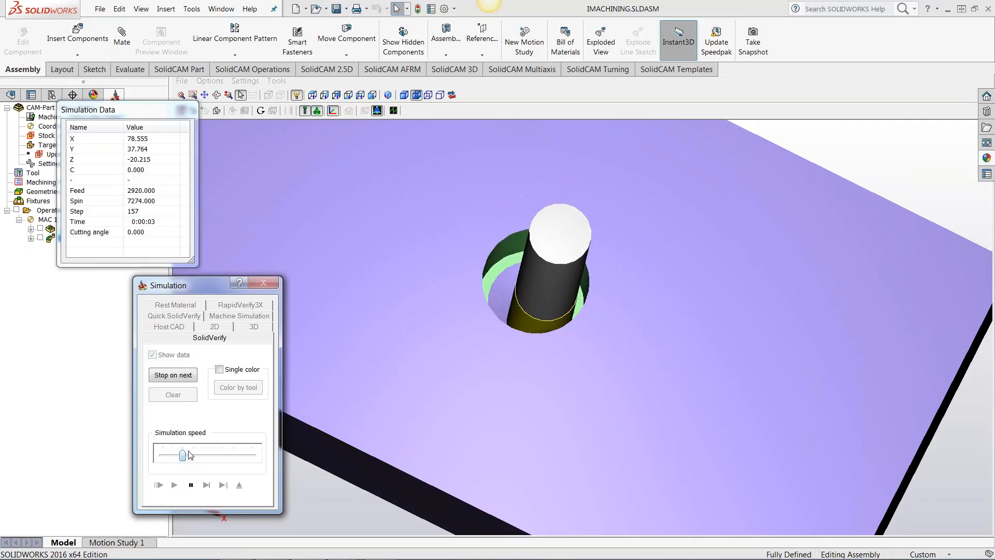
left_click(201, 455)
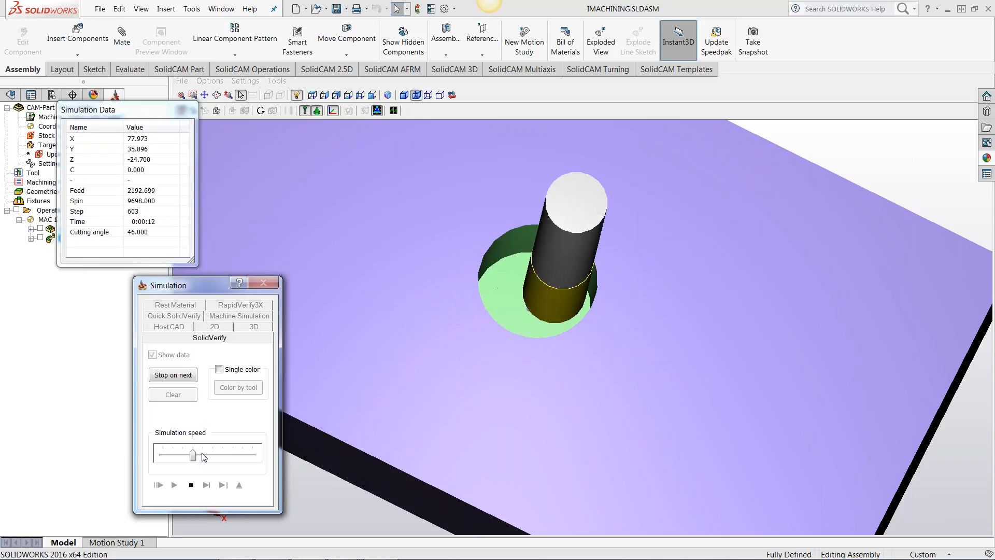
left_click(192, 489)
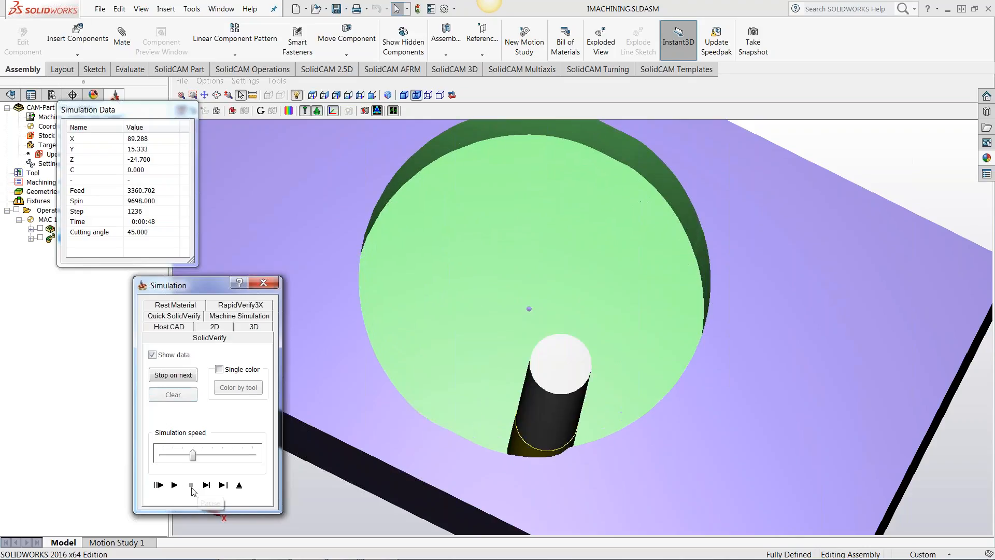
Close the simulation and the iRough_iFinish_contour operation, and close the IMACHINING part
left_click(263, 282)
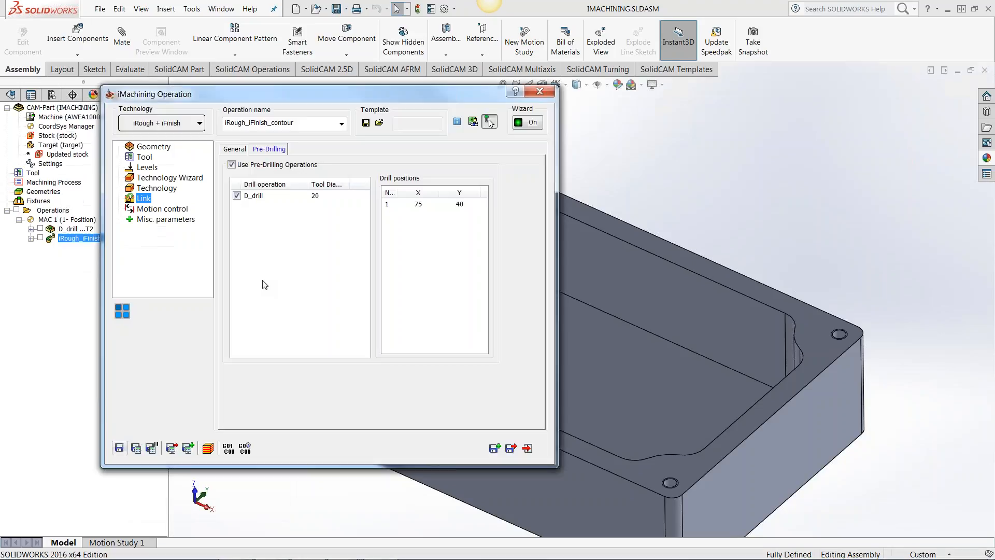
left_click(544, 90)
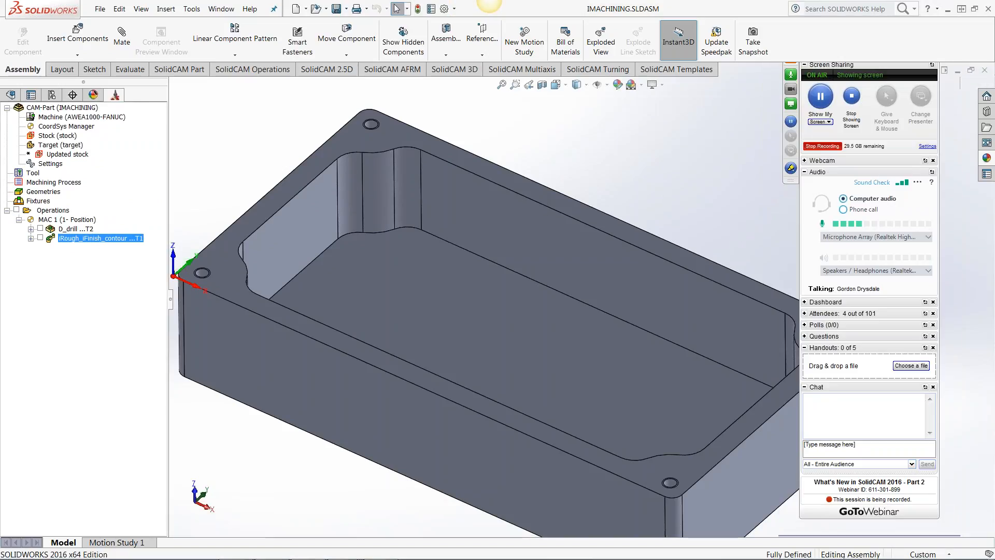
left_click(985, 70)
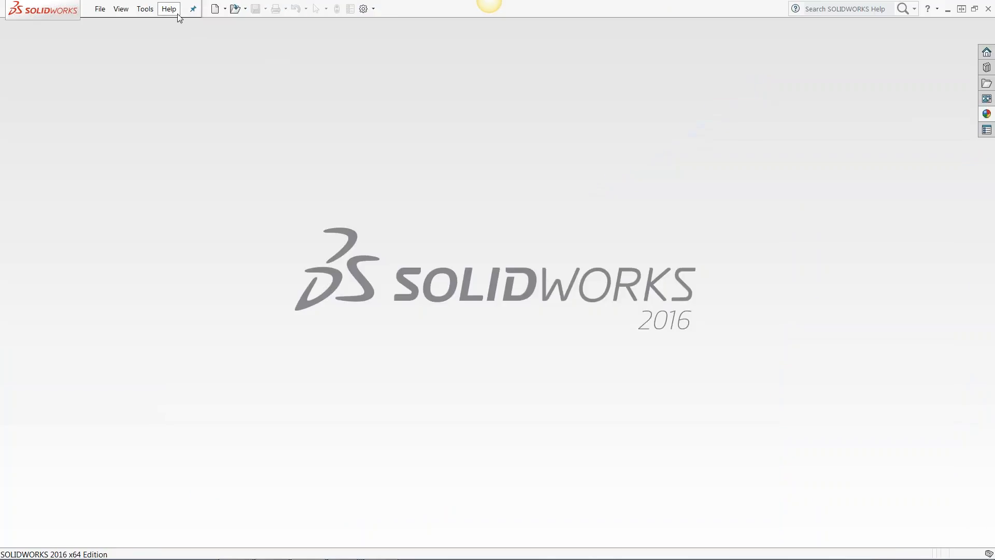
Open the recent CAM-Part "iMachining 3d - Fixture Avoidance.prz" and bring the whole clamped part into view
left_click(146, 10)
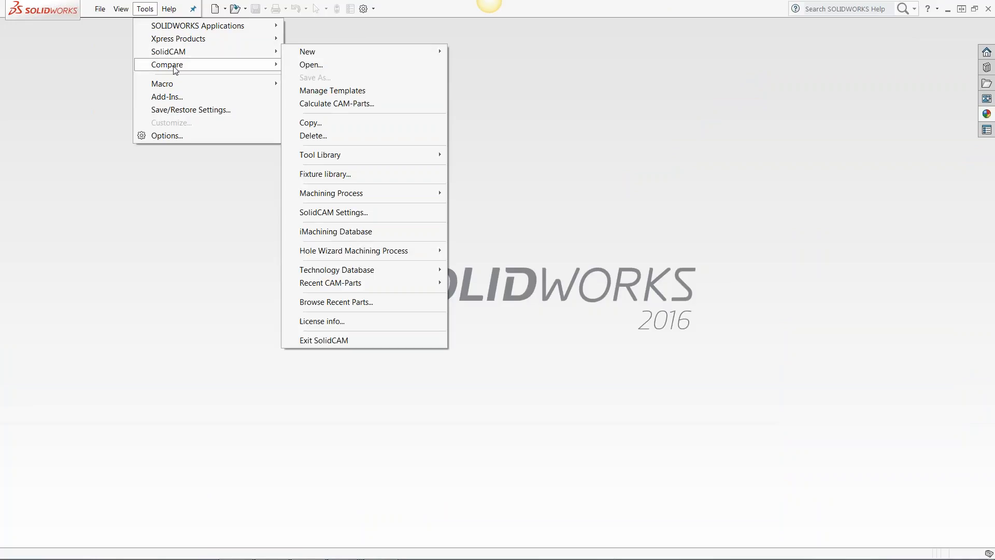
mouse_move(186, 55)
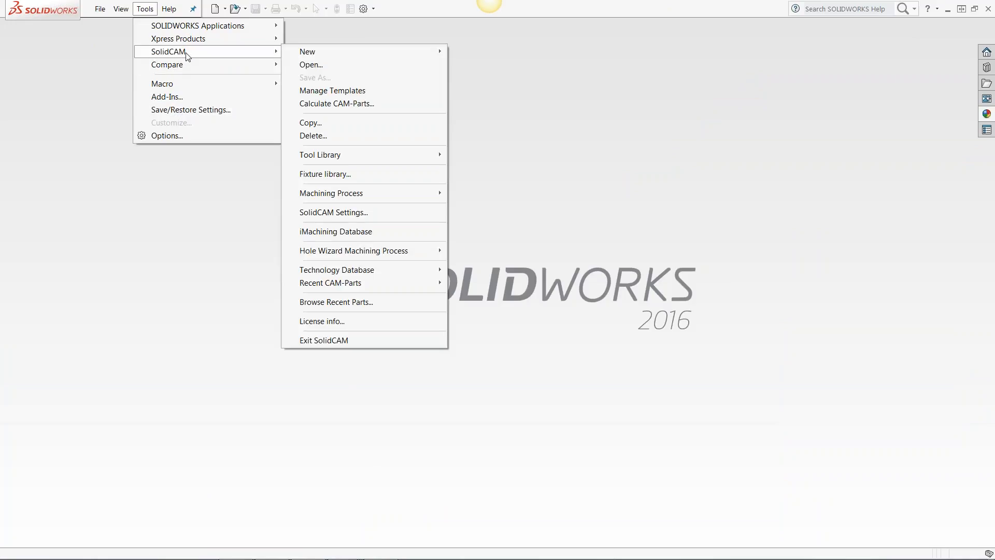
mouse_move(337, 283)
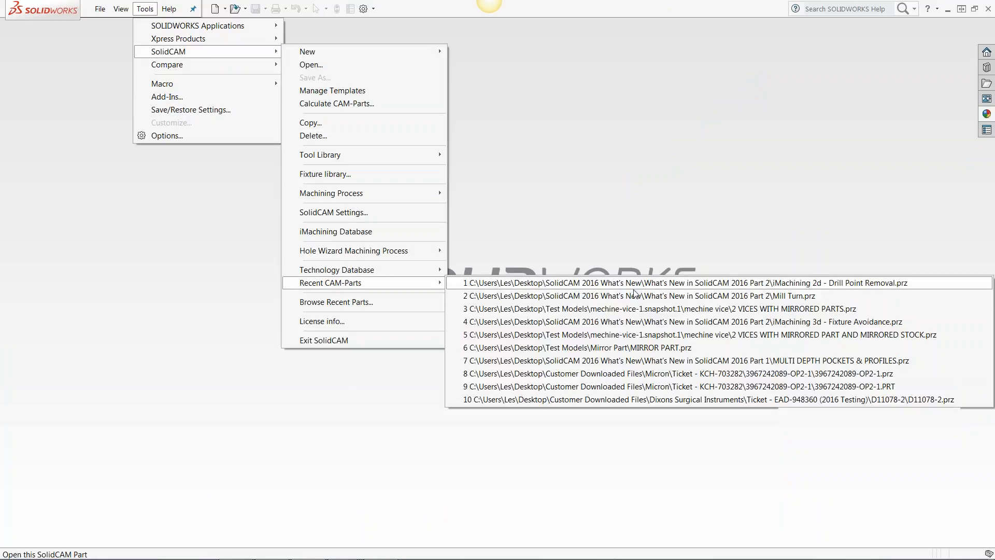
left_click(758, 322)
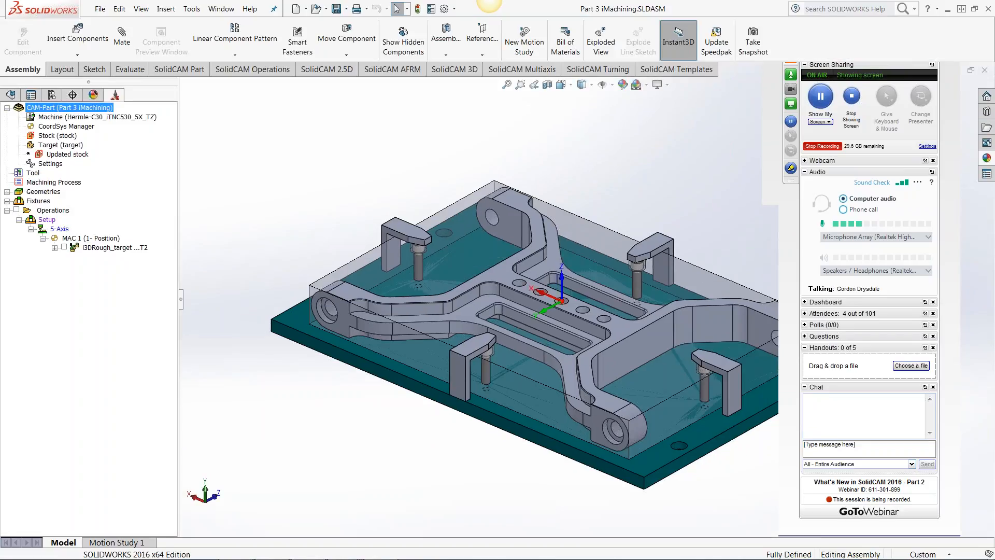
middle_click_drag(665, 248, 607, 248, "ctrl")
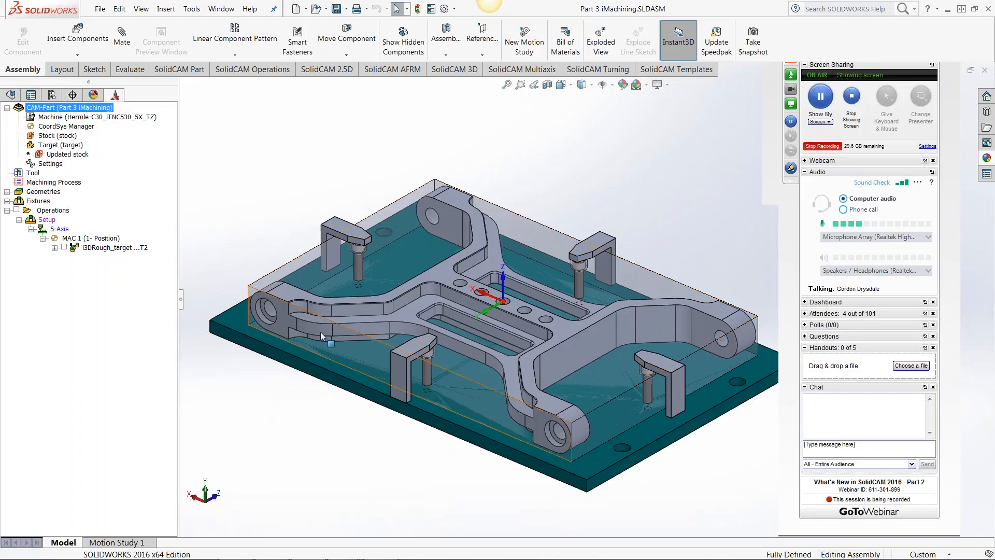
Show the geometry of the "4 clamps" fixture from the machine setup, and close the setup without changes
right_click(50, 223)
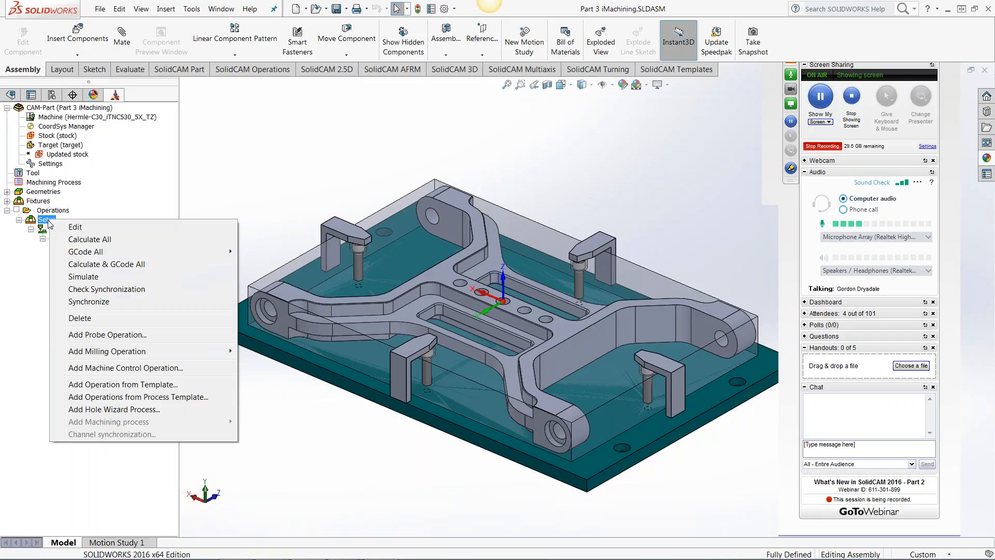
left_click(31, 252)
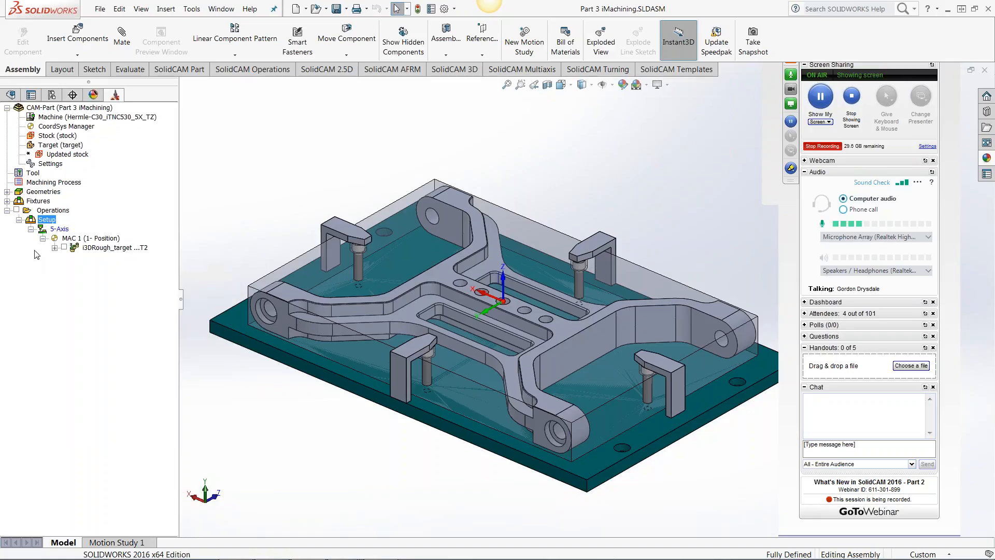
double_click(50, 222)
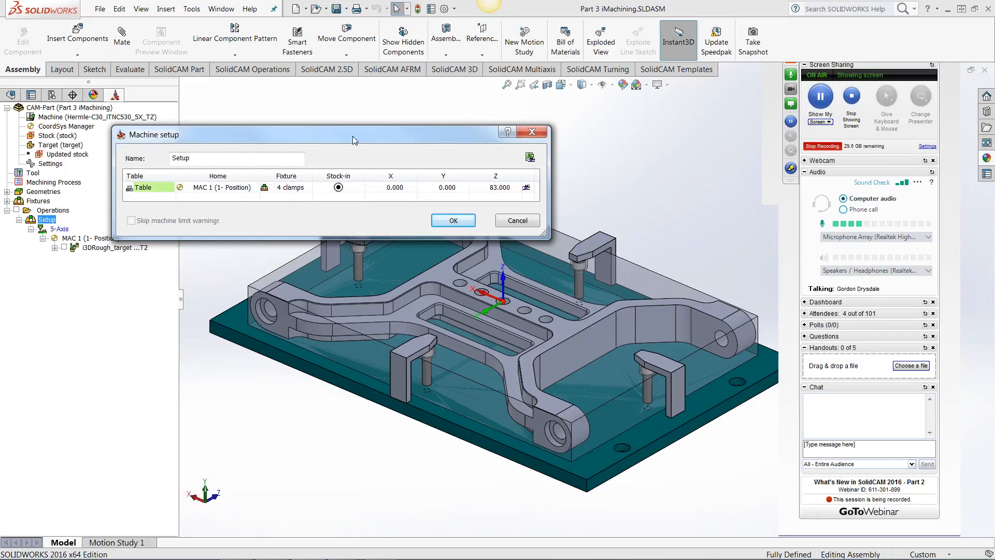
left_click_drag(353, 140, 329, 103)
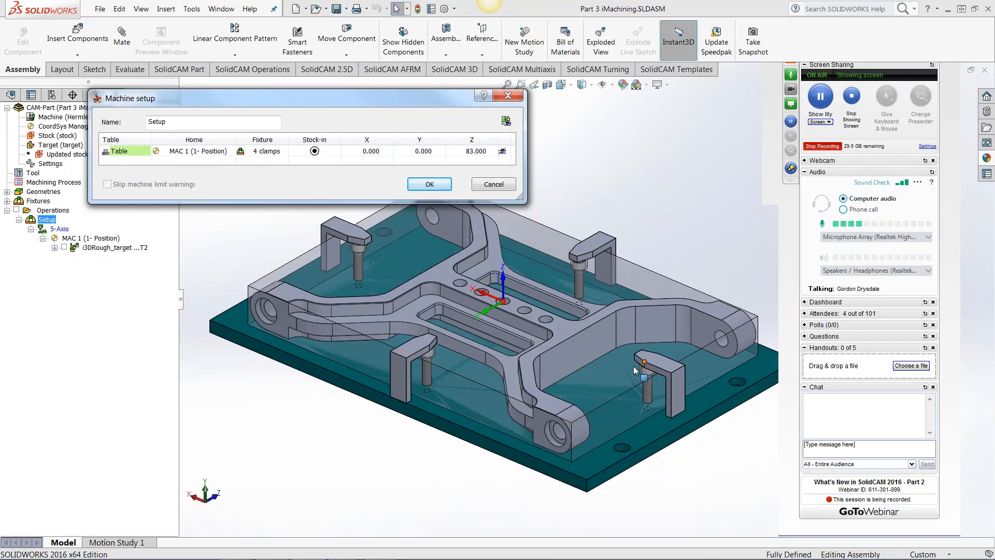
right_click(267, 154)
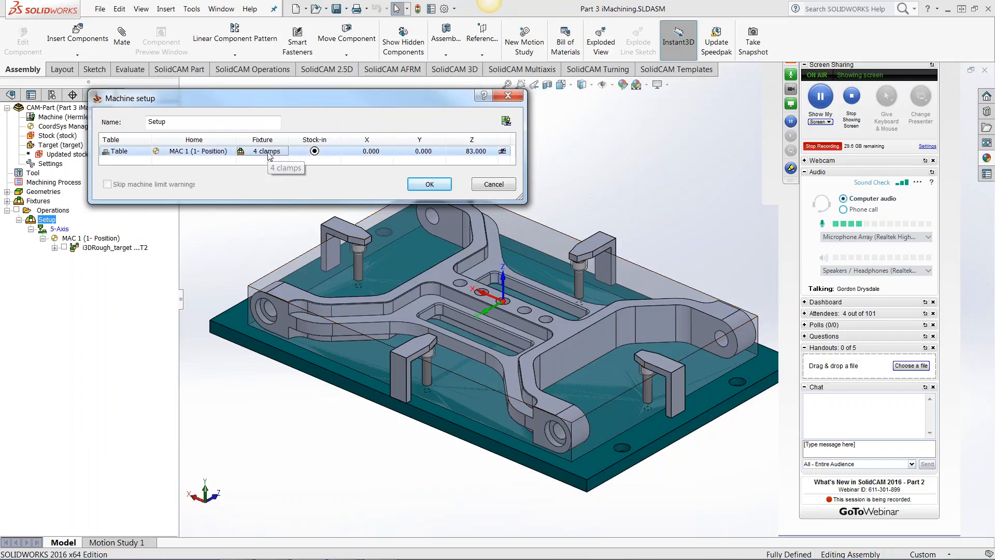
left_click(303, 185)
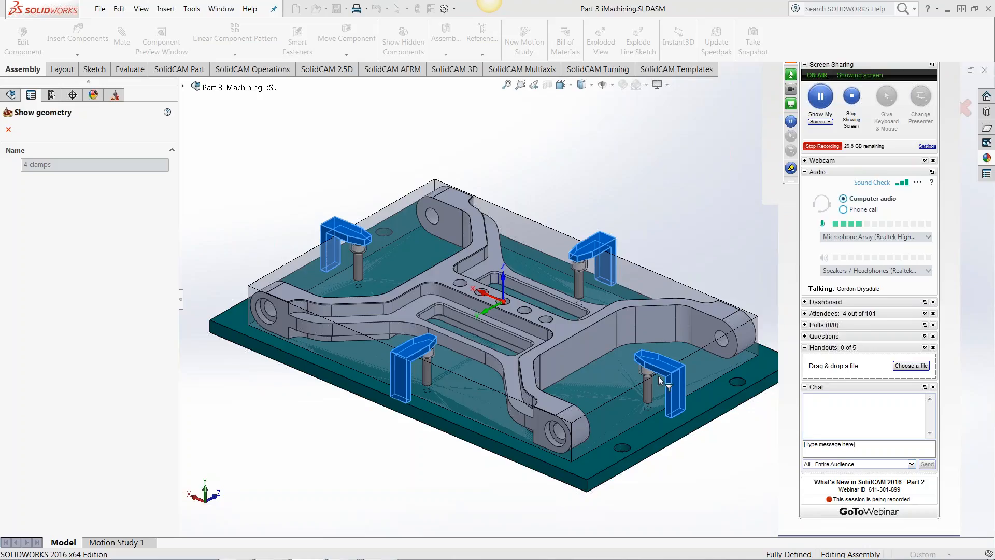
left_click(9, 131)
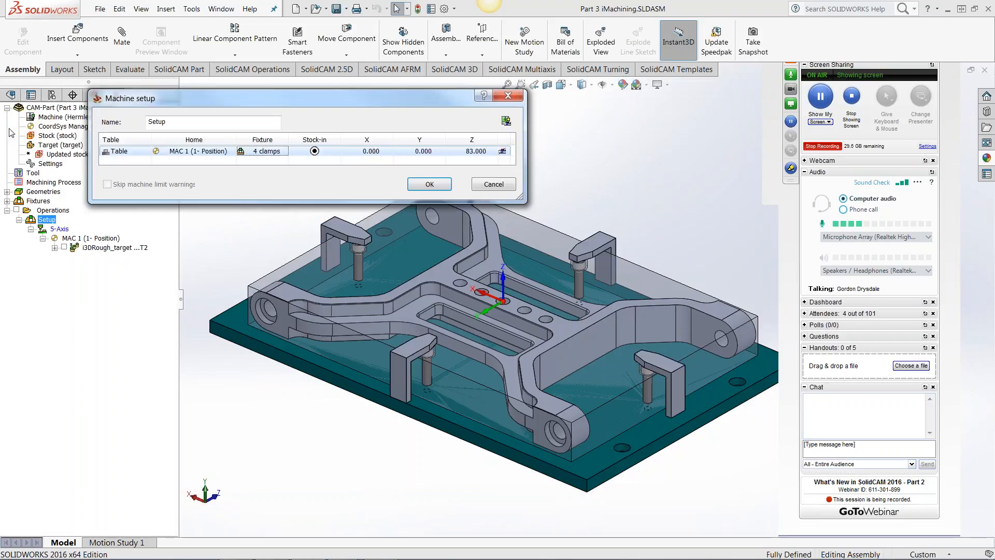
left_click(508, 97)
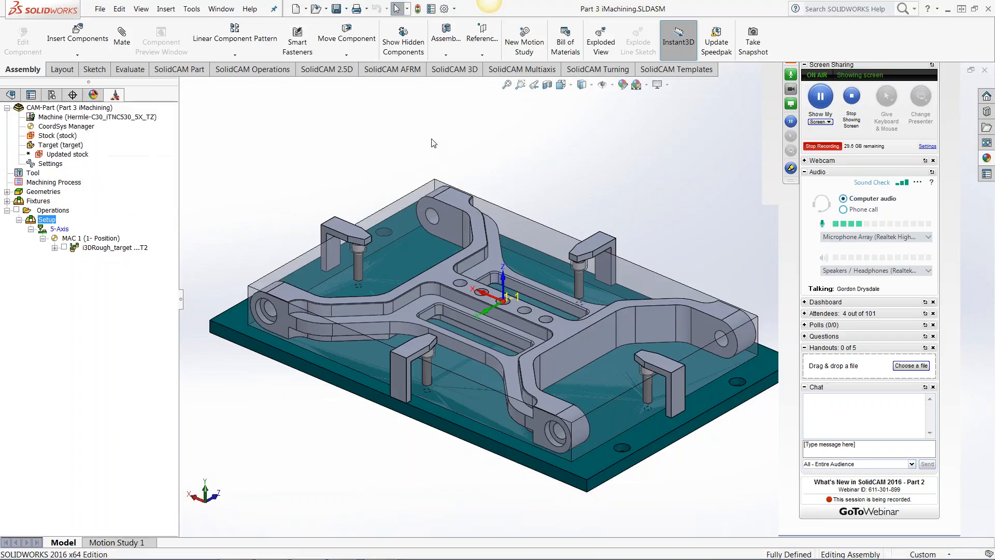
Check the fixture clearance setting of the i3DRough_target operation and start its Host CAD simulation with a single step
double_click(114, 247)
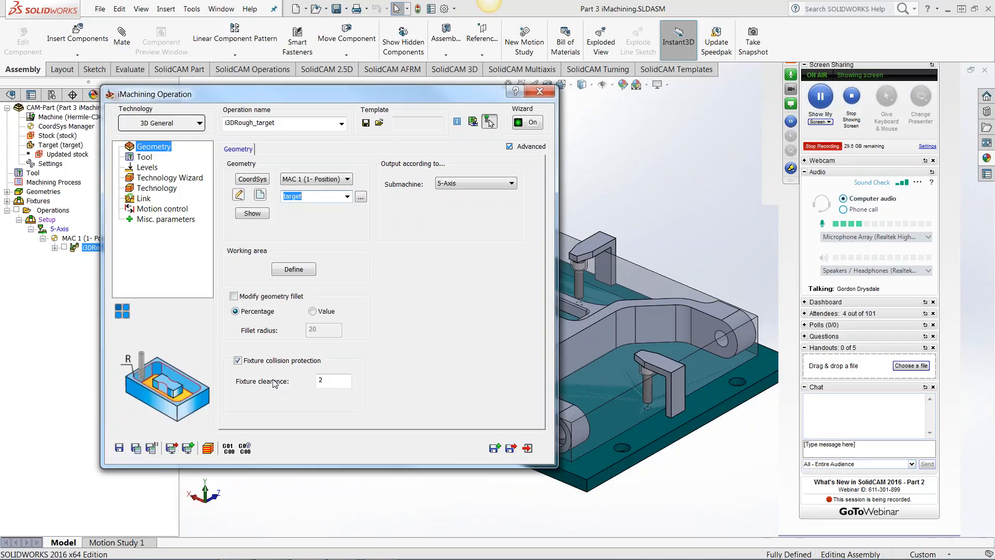
left_click(325, 379)
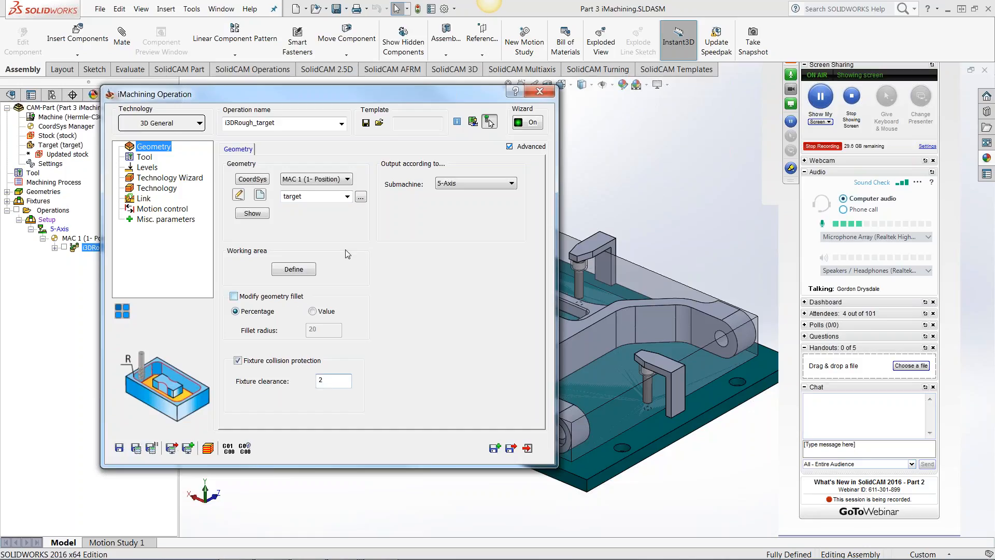
left_click(209, 448)
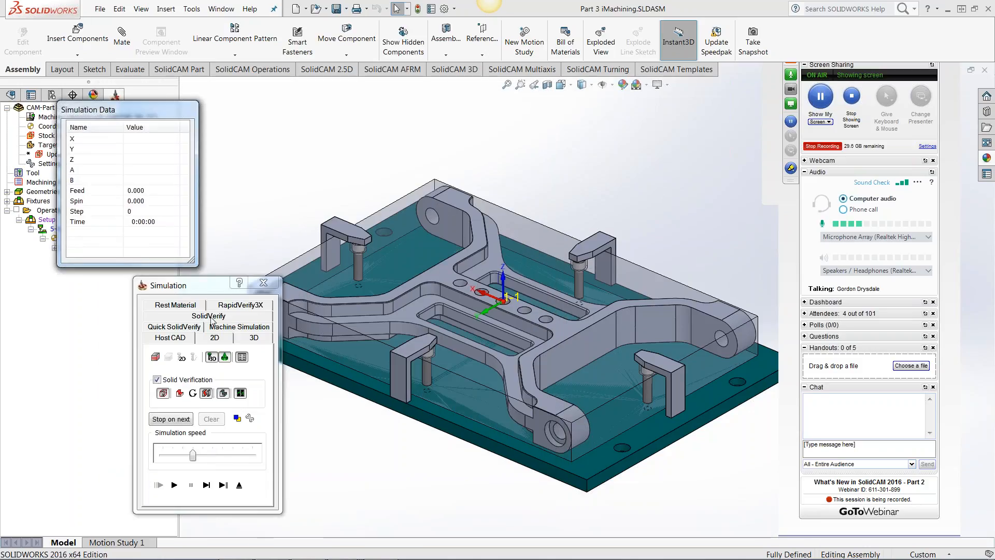
left_click(207, 484)
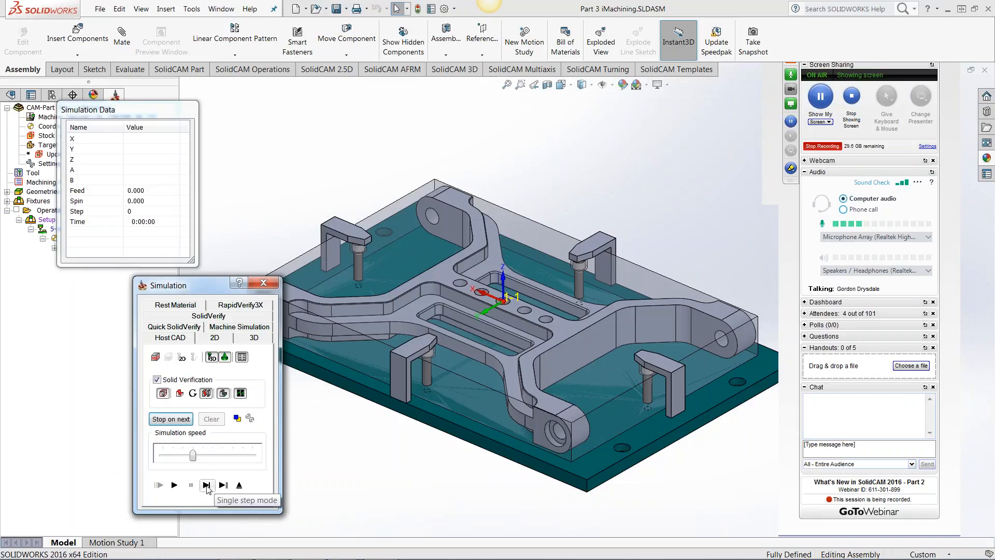
left_click_drag(212, 290, 133, 290)
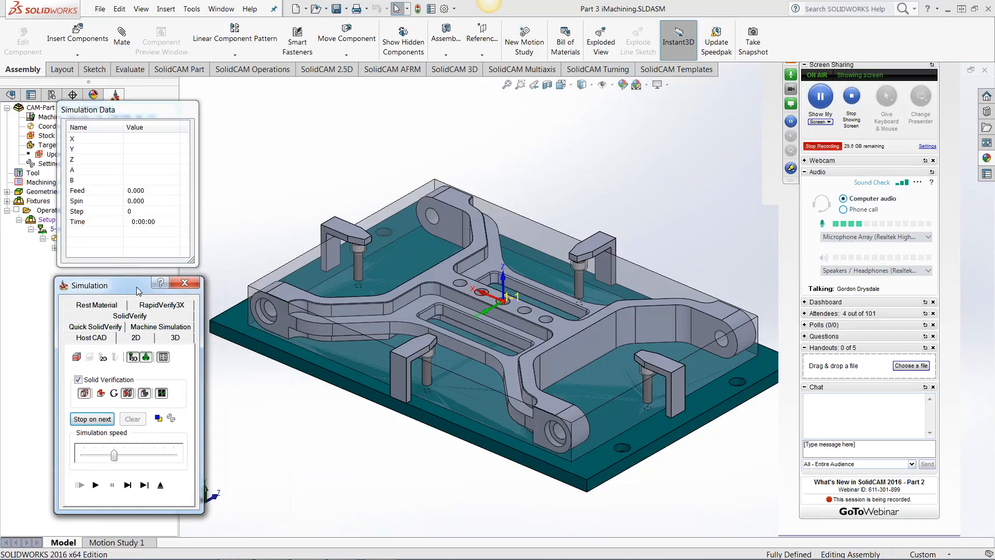
left_click(128, 486)
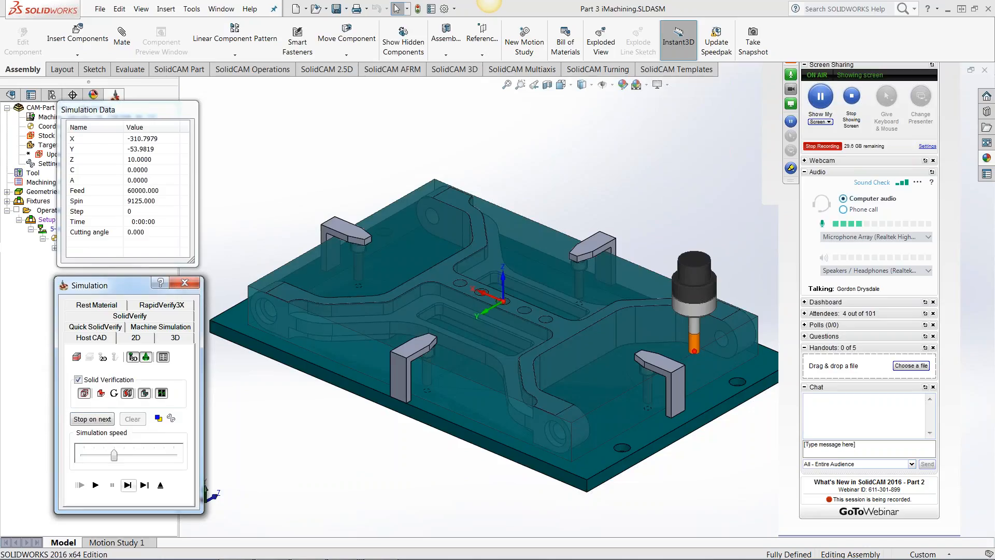
Play the roughing simulation around the four clamps at increasing speed, and close the simulation and the operation
left_click(96, 485)
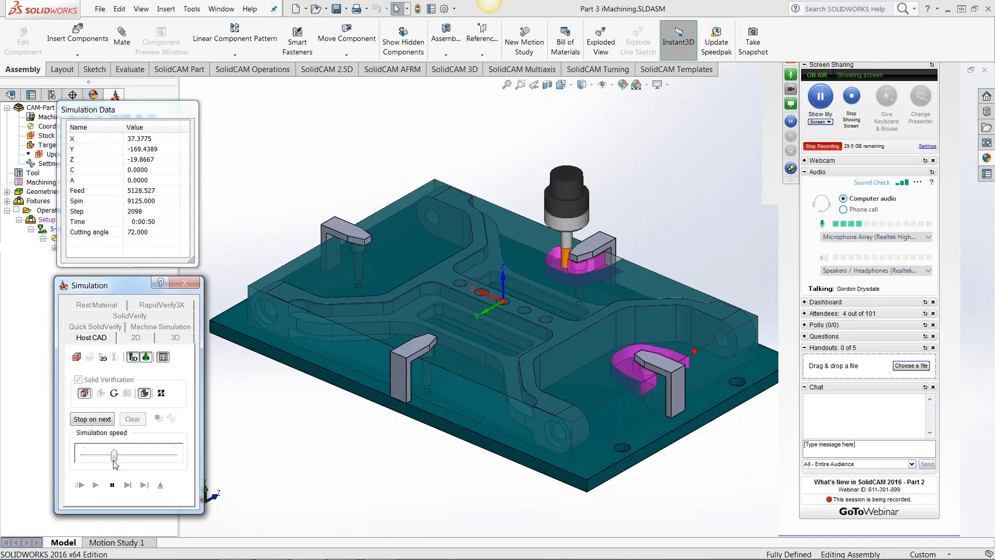
left_click_drag(114, 455, 134, 456)
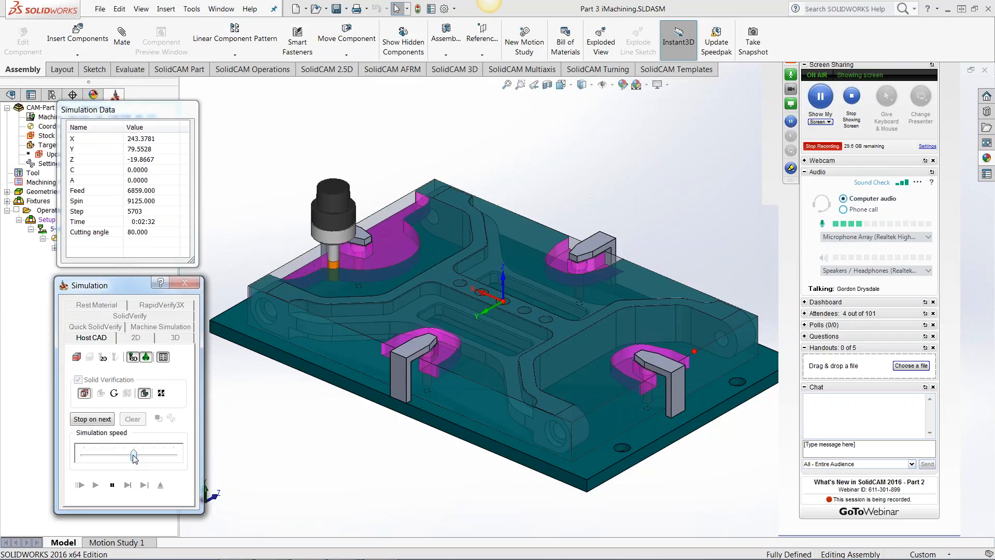
left_click_drag(142, 455, 151, 460)
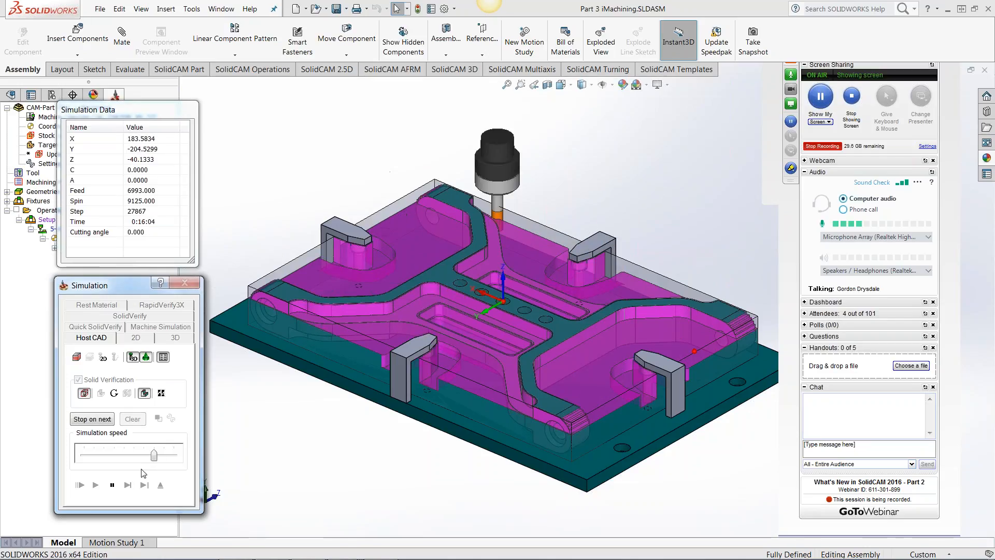
left_click(186, 283)
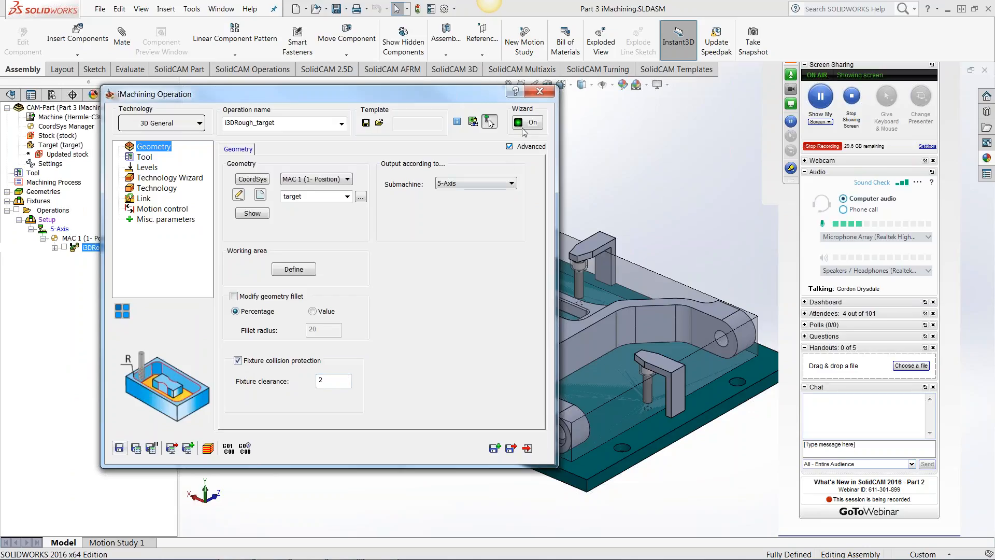
left_click(540, 94)
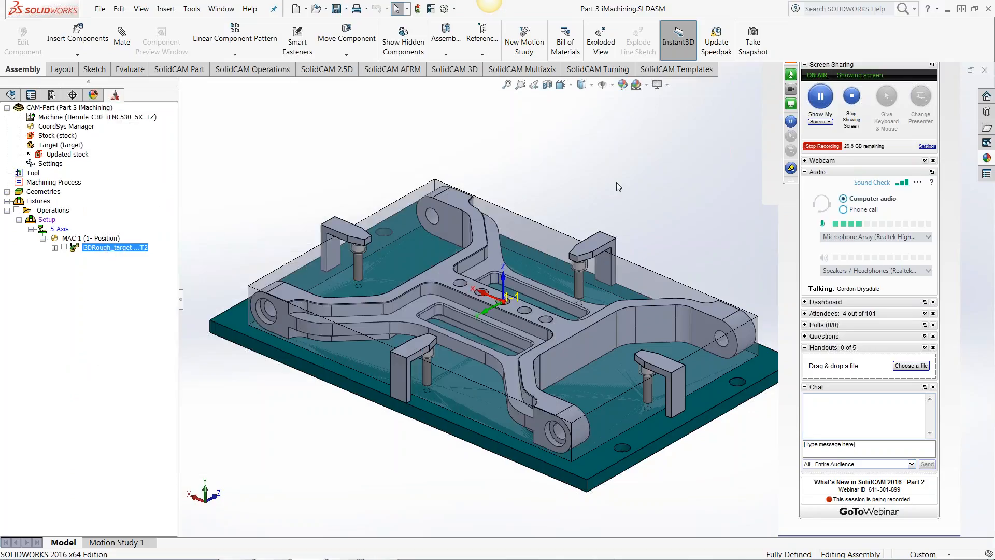
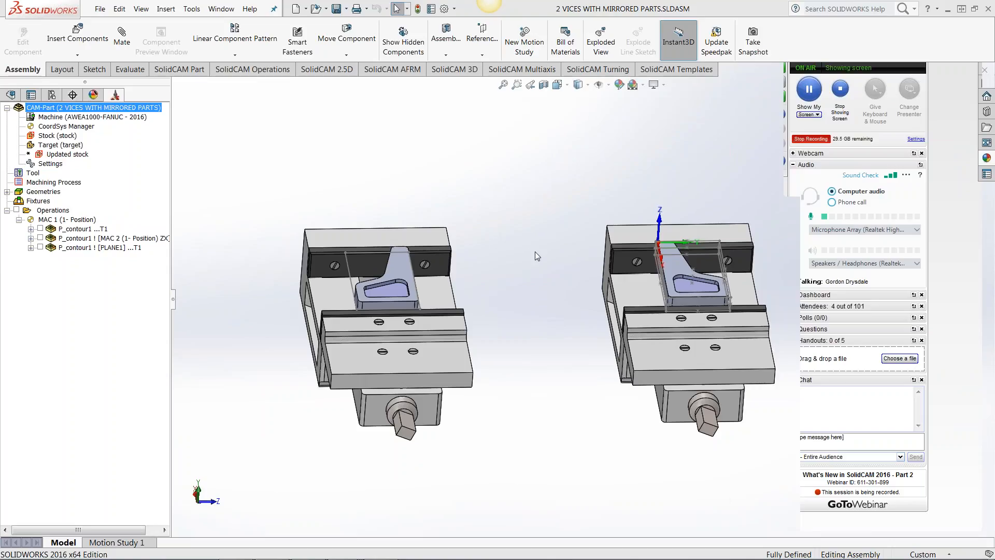
Inspect the mirrored parts clamped in the two vices from above and at an angle
scroll(535, 250, "down", 4)
middle_click_drag(496, 349, 490, 348)
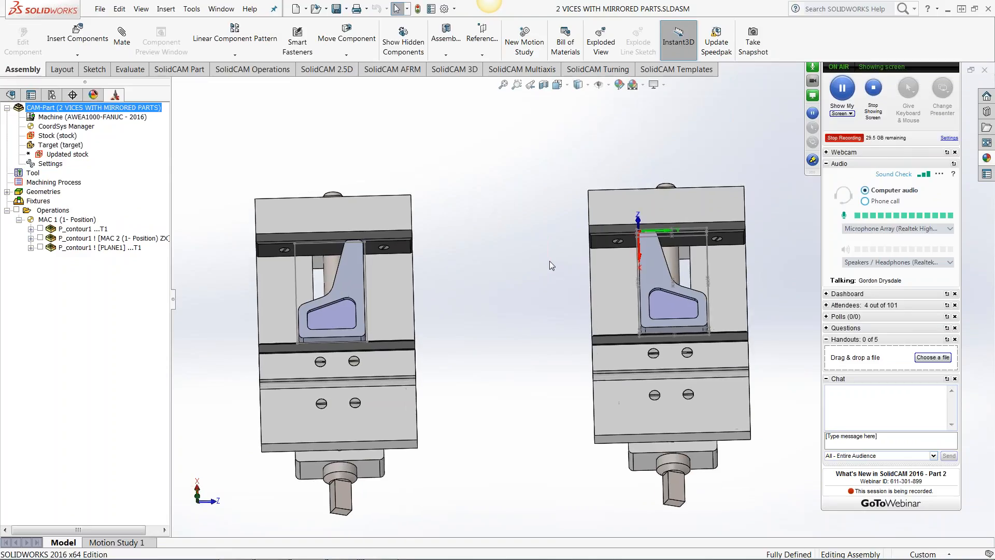
middle_click_drag(549, 260, 560, 262)
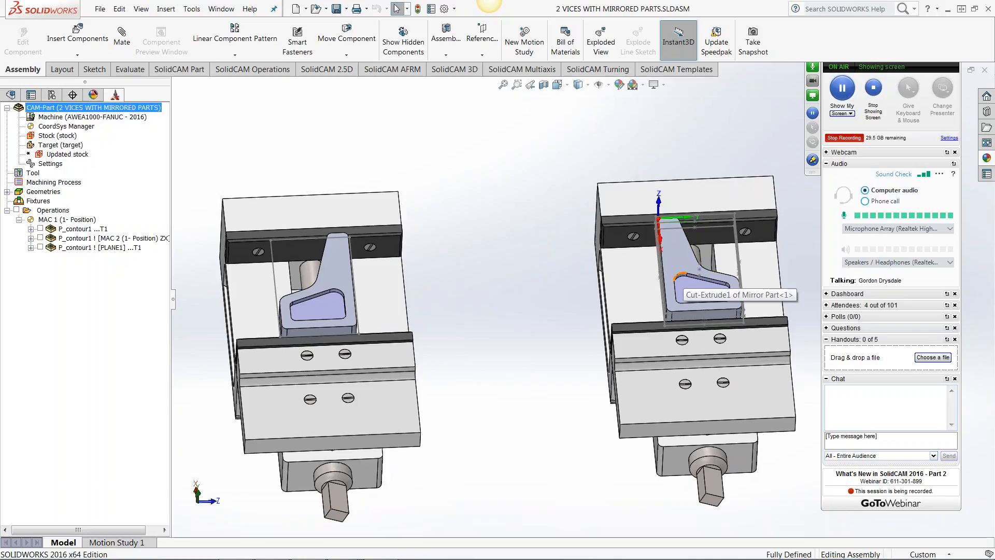
Inspect the two vices from above and review the MAC 1 and MAC 2 positions in the CoordSys Manager, closing it without changes
middle_click_drag(505, 342, 580, 244)
key("ctrl+3")
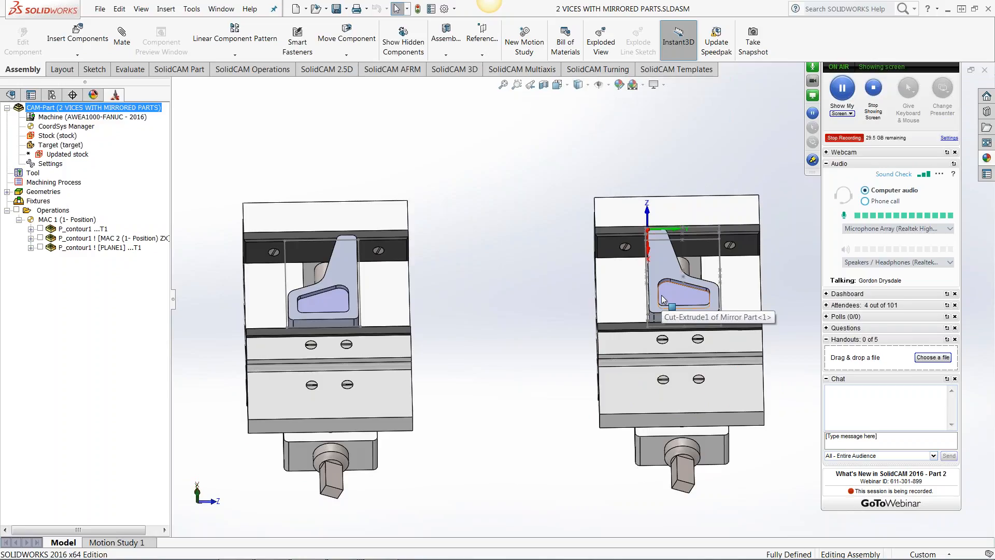
scroll(490, 307, "down", 2)
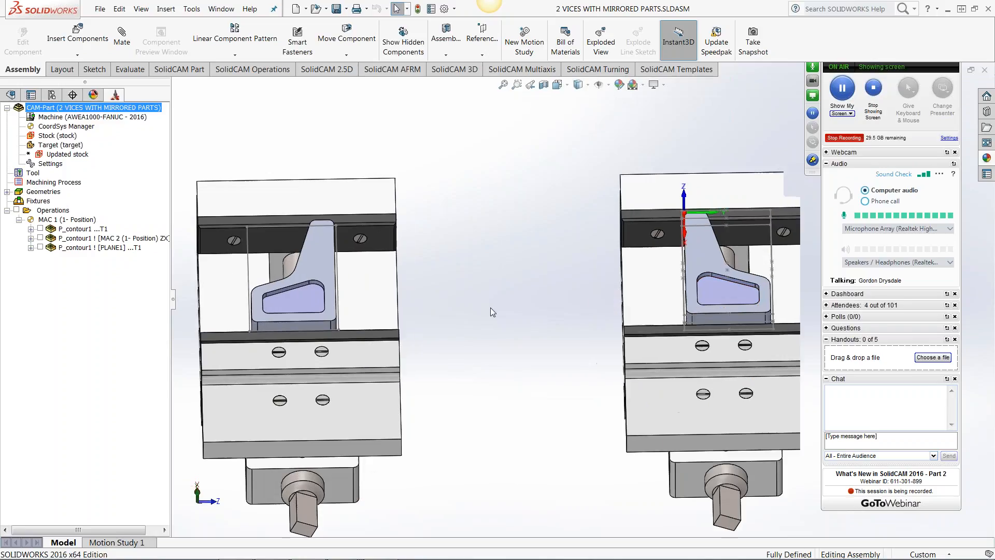
scroll(490, 307, "up", 2)
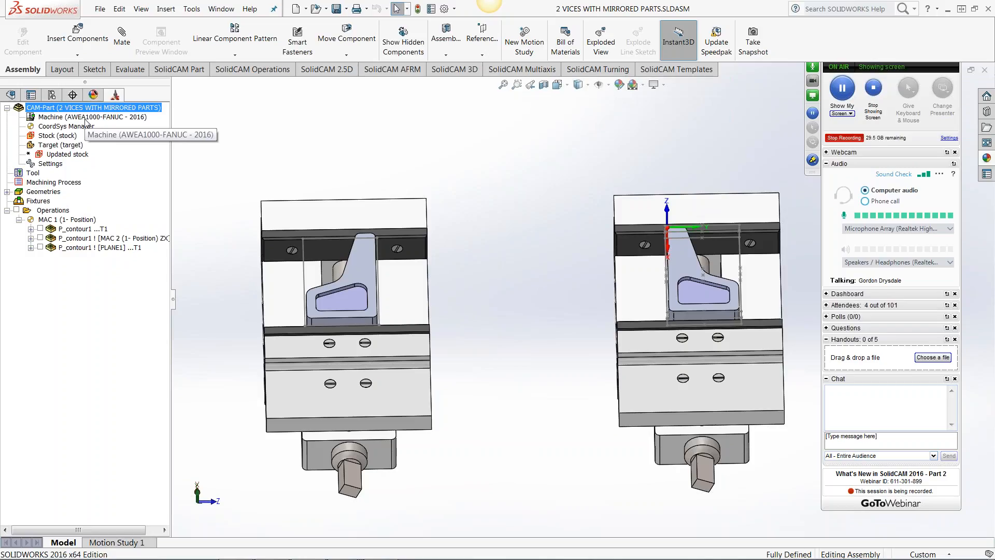
double_click(67, 126)
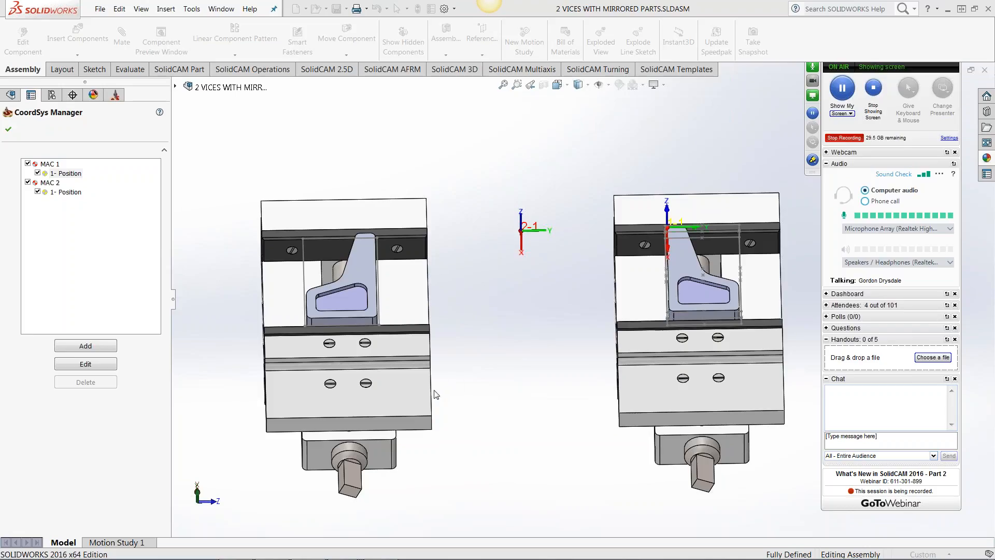
left_click(9, 130)
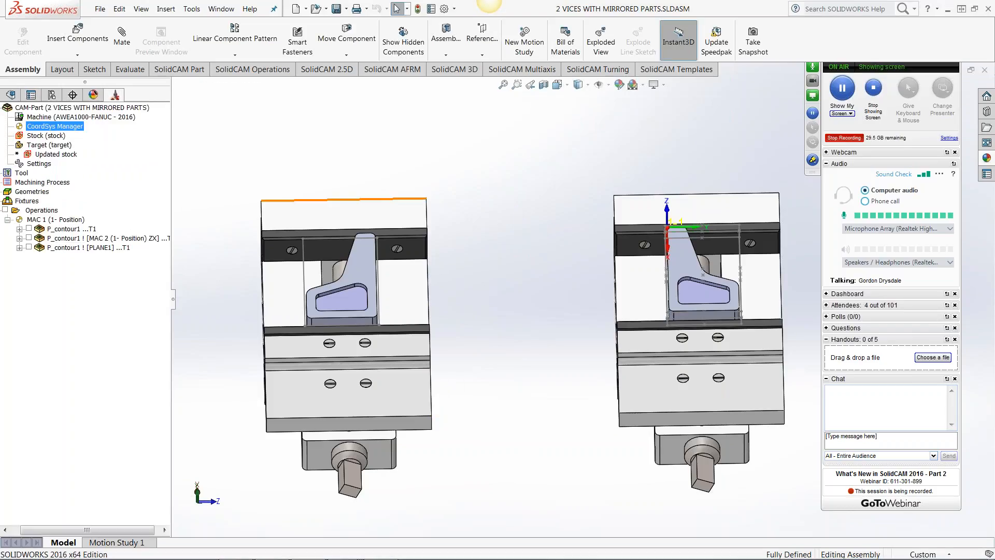
Show the tool path of P_contour1 and suppress its two existing mirrored operations, MAC 2 (1- Position) ZX and PLANE1
left_click(72, 229)
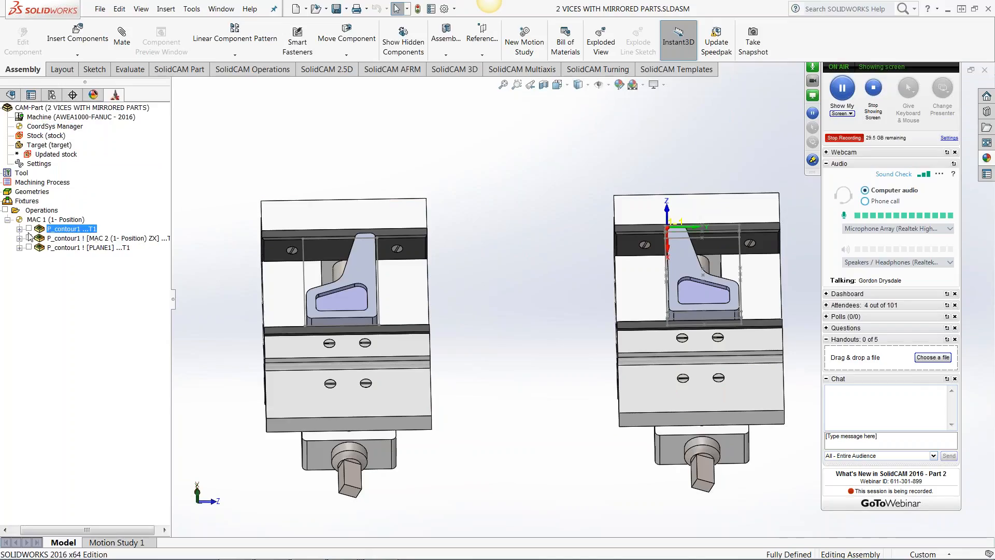
left_click(28, 229)
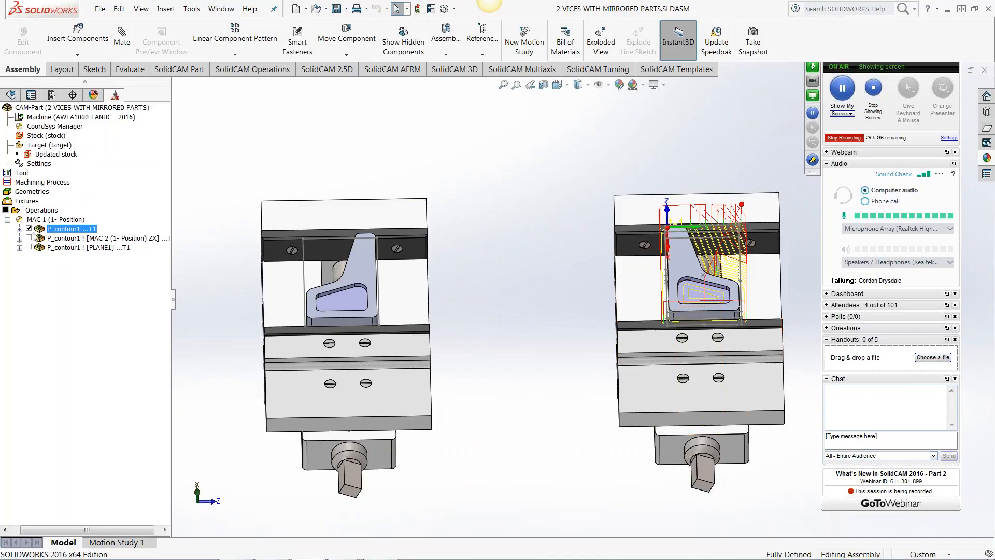
left_click(78, 239)
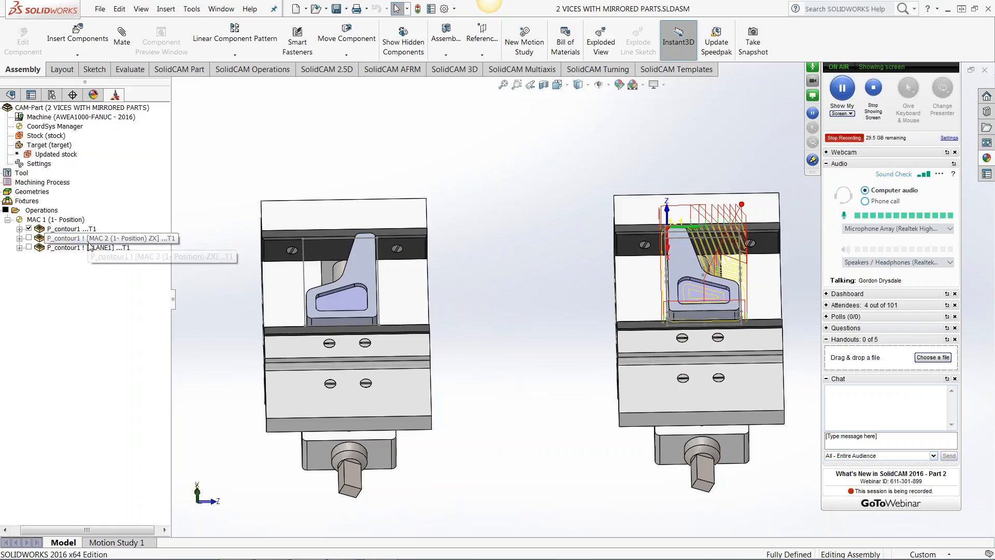
left_click(97, 246, "ctrl")
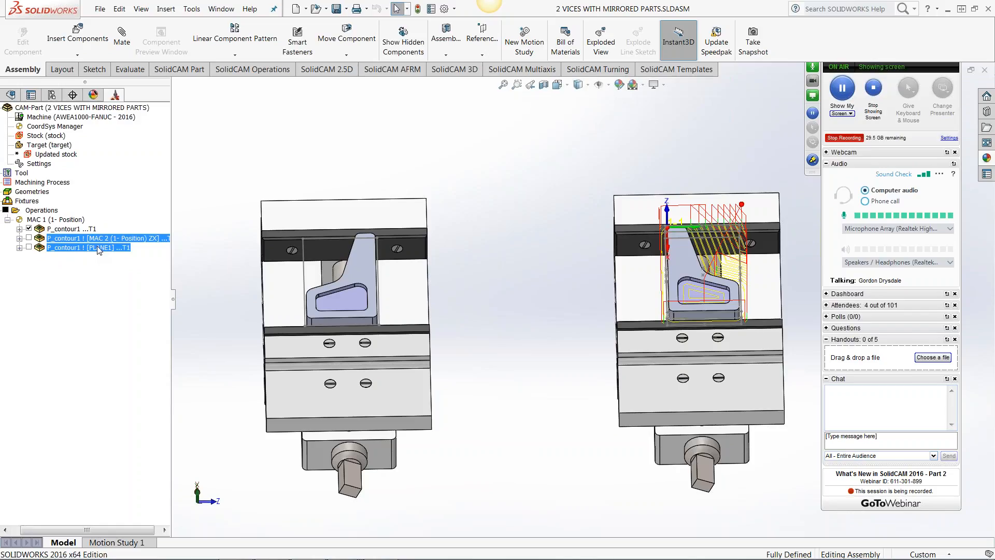
left_click(77, 230)
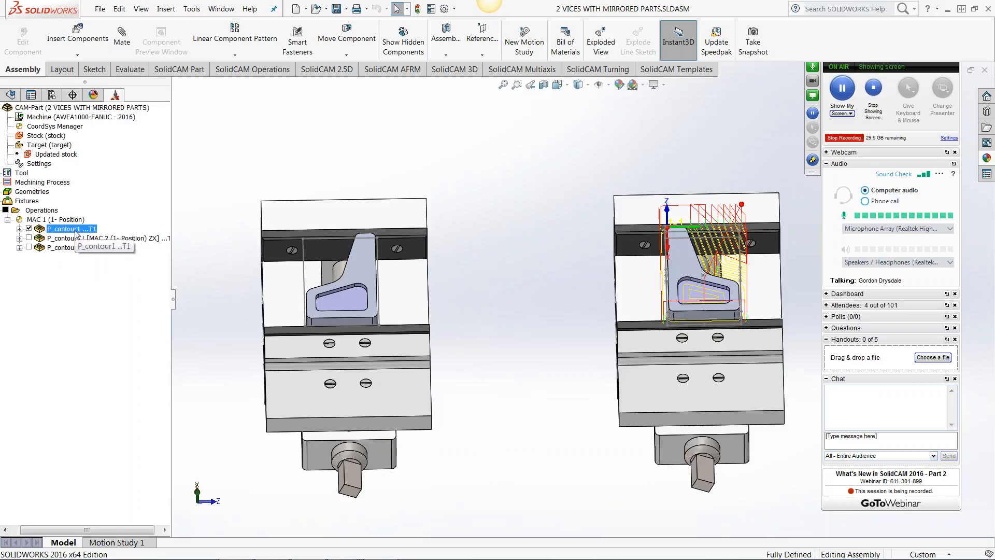
right_click(82, 246)
left_click(75, 247)
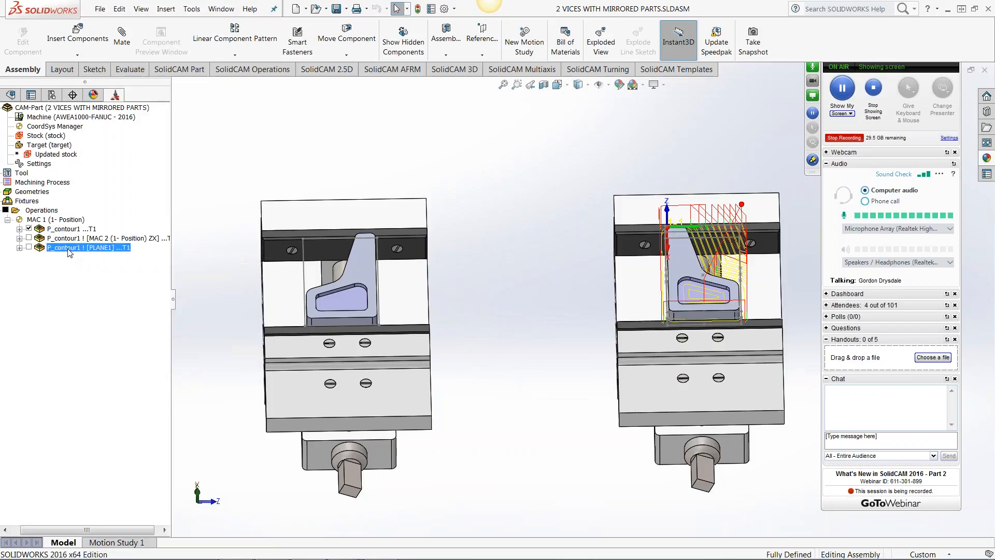
left_click(77, 238, "ctrl")
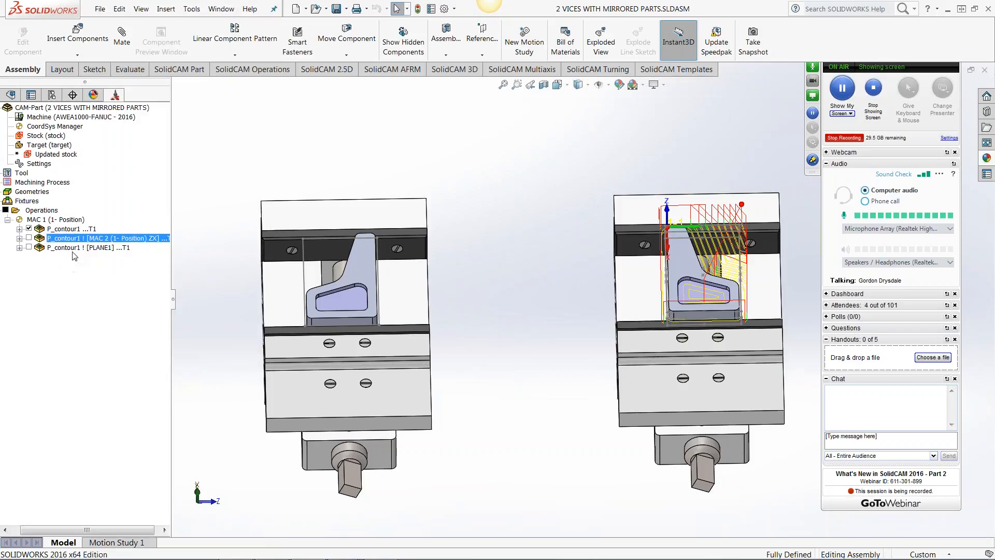
right_click(76, 254)
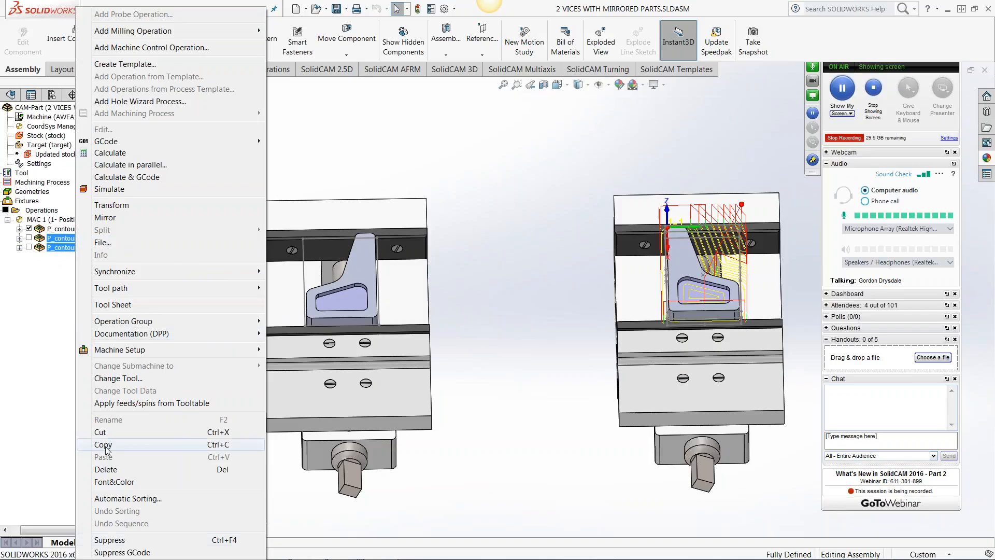
left_click(109, 540)
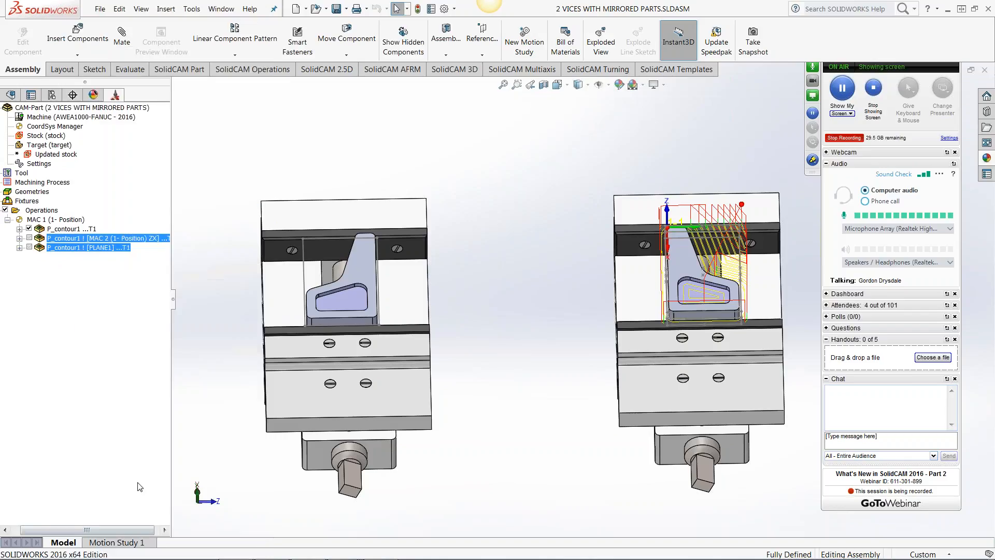
Start a Mirror of the P_contour1 operation with the new operation added at the end of the operations tree
left_click(79, 229)
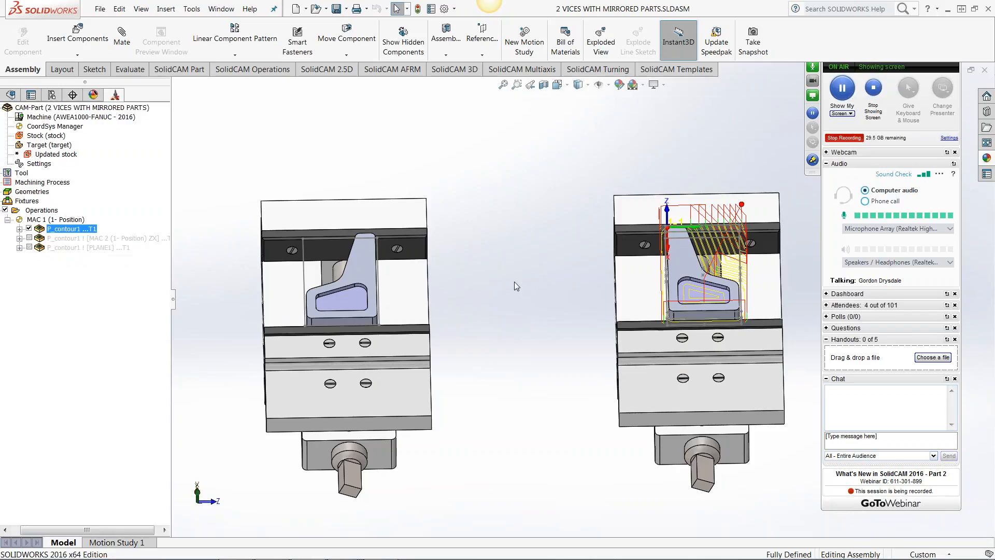
right_click(88, 238)
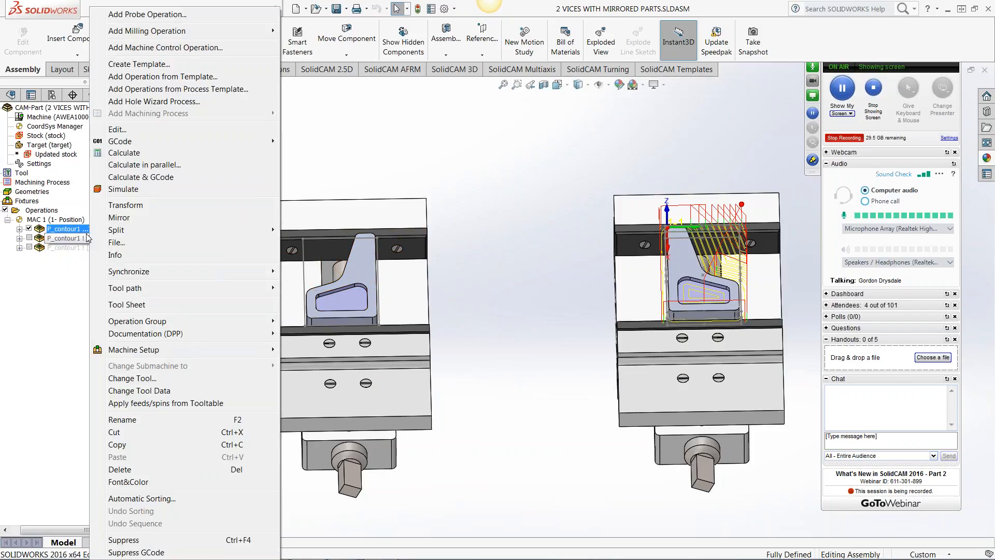
left_click(124, 222)
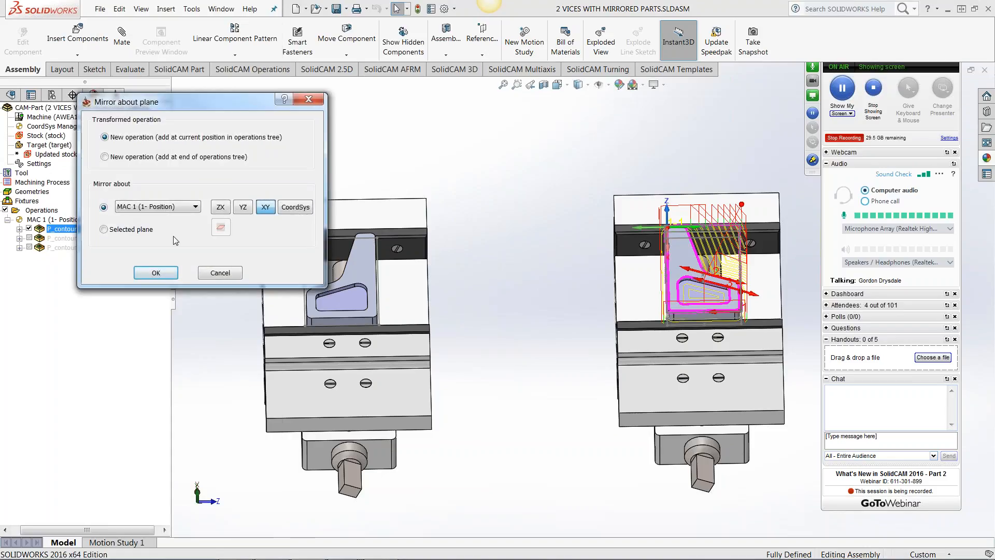
left_click_drag(212, 102, 234, 110)
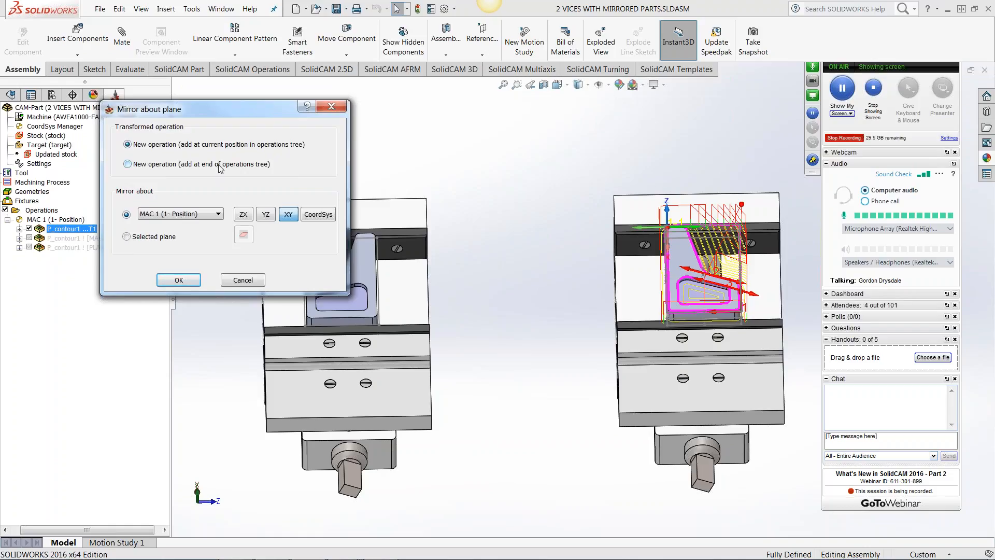
left_click_drag(239, 110, 246, 101)
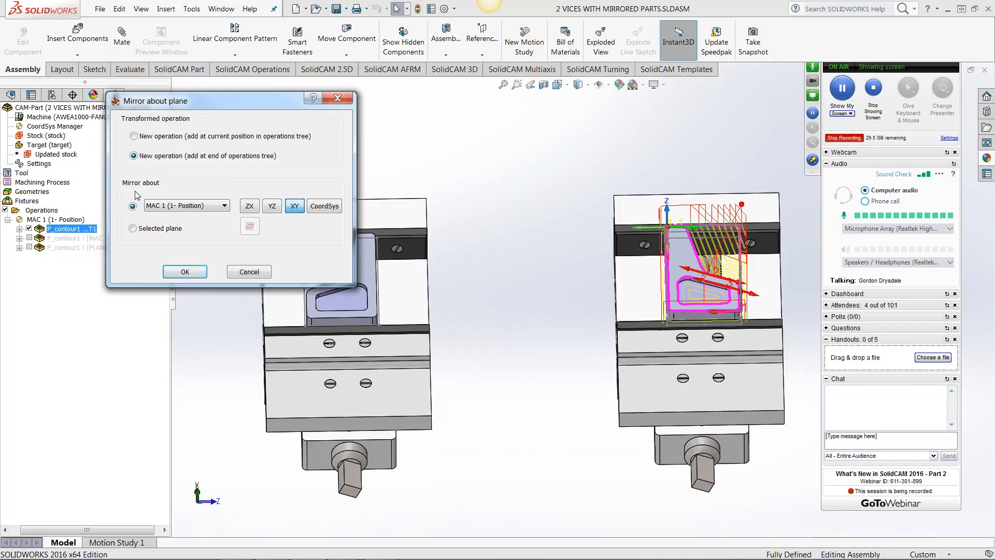
Use PLANE1, midway between the two vices, as the selected mirror plane and create the mirrored operation
left_click(133, 229)
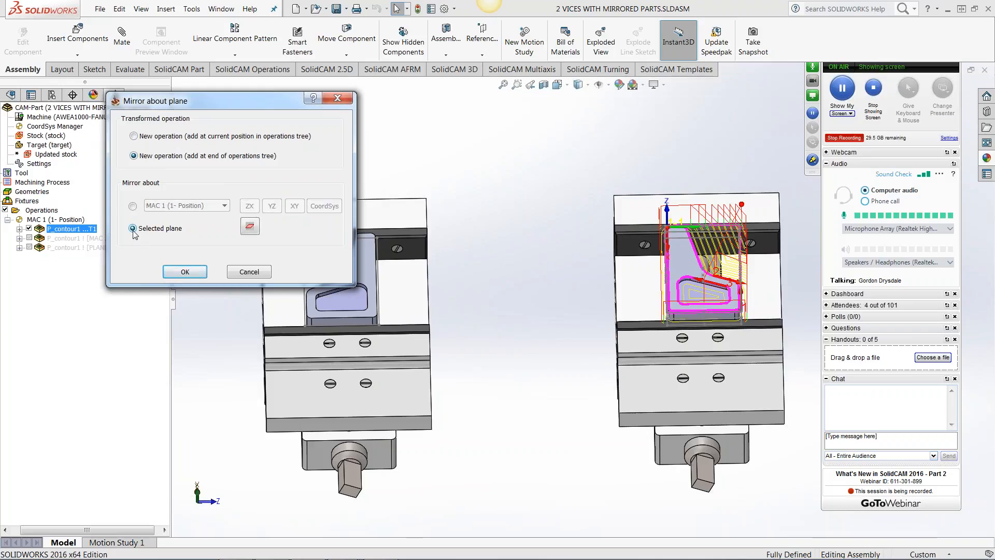
left_click(250, 227)
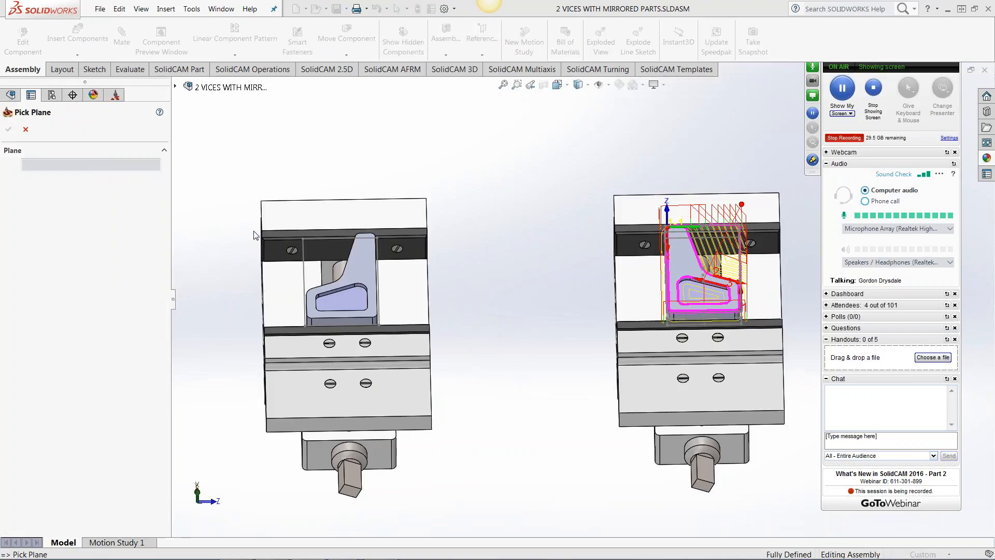
left_click(175, 86)
scroll(231, 336, "down", 7)
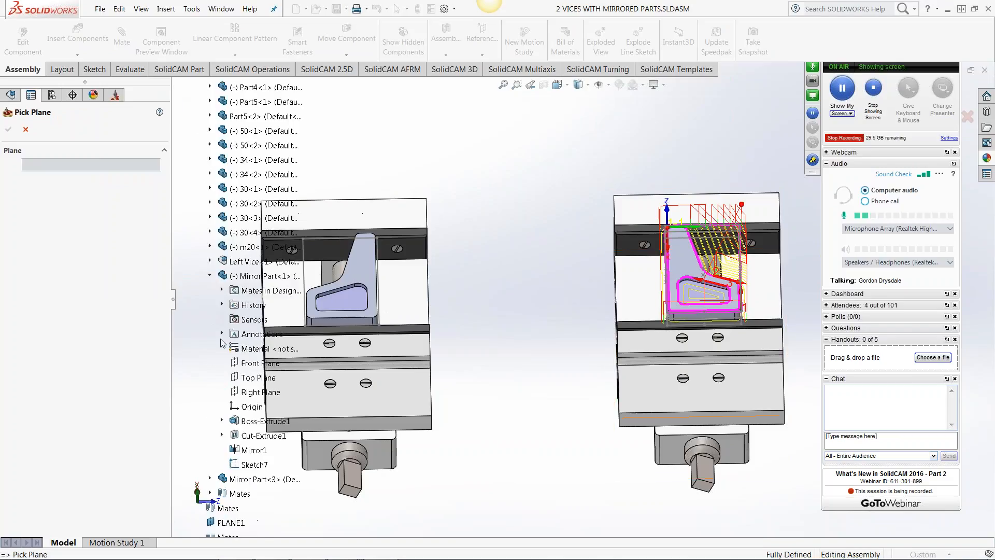
left_click(232, 523)
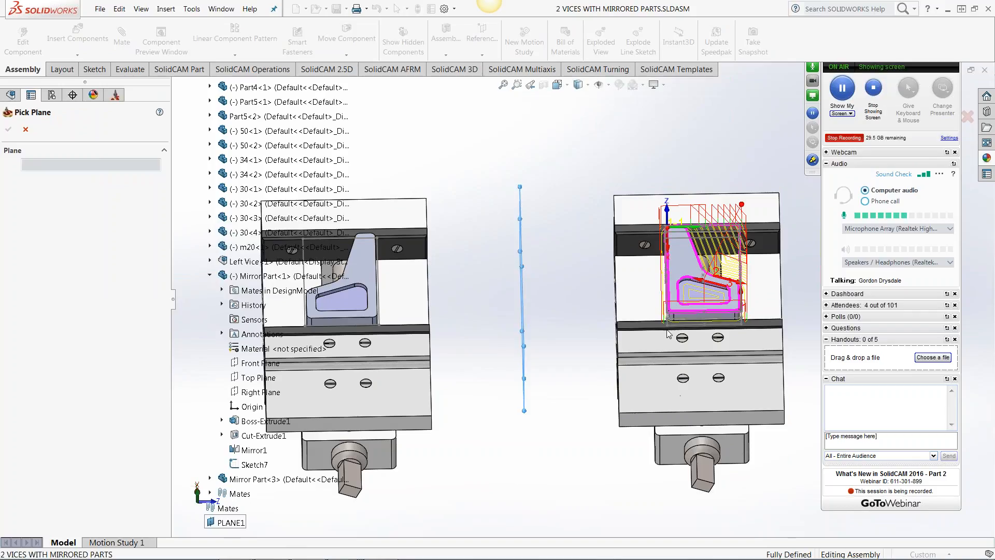
mouse_move(569, 327)
middle_mouse_down()
mouse_move(586, 325)
mouse_move(526, 336)
middle_mouse_up()
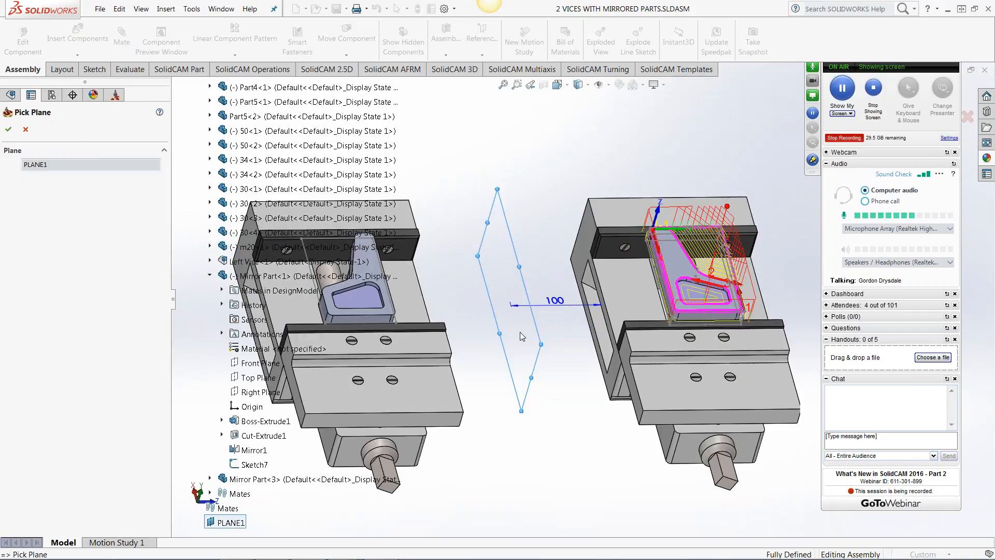
left_click(8, 129)
left_click_drag(281, 101, 215, 84)
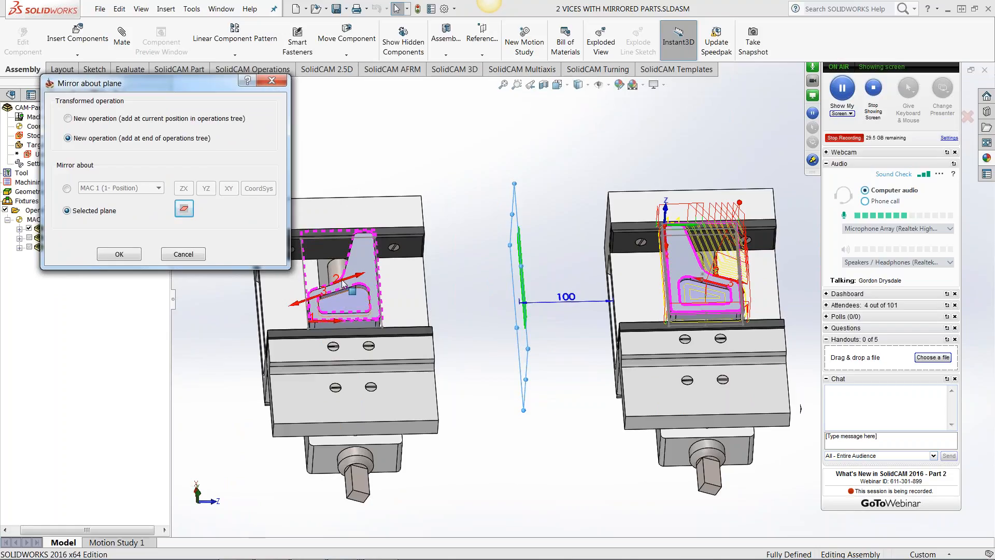
left_click(119, 254)
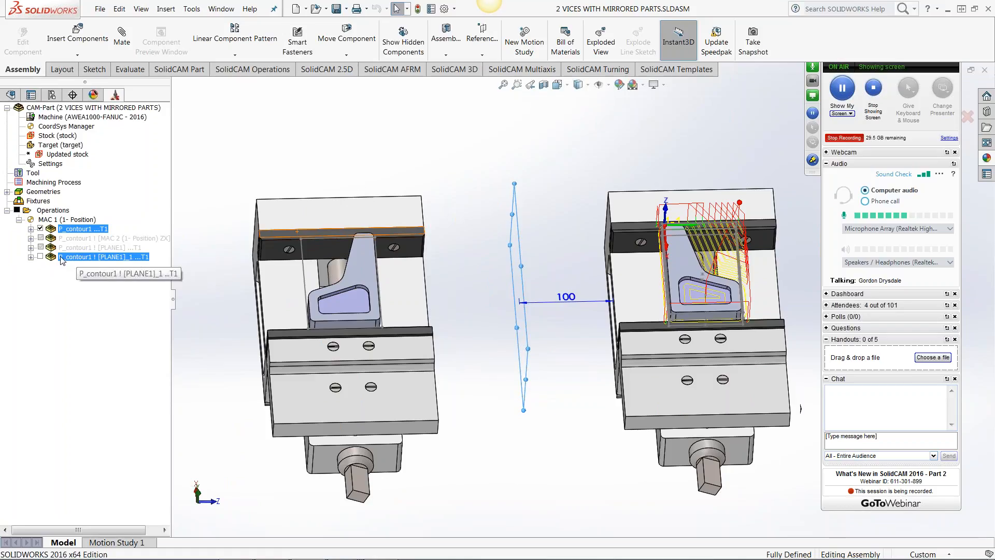
Show the mirrored tool path, play the Host CAD simulation of both contour operations at a reduced speed, and close it
left_click(40, 256)
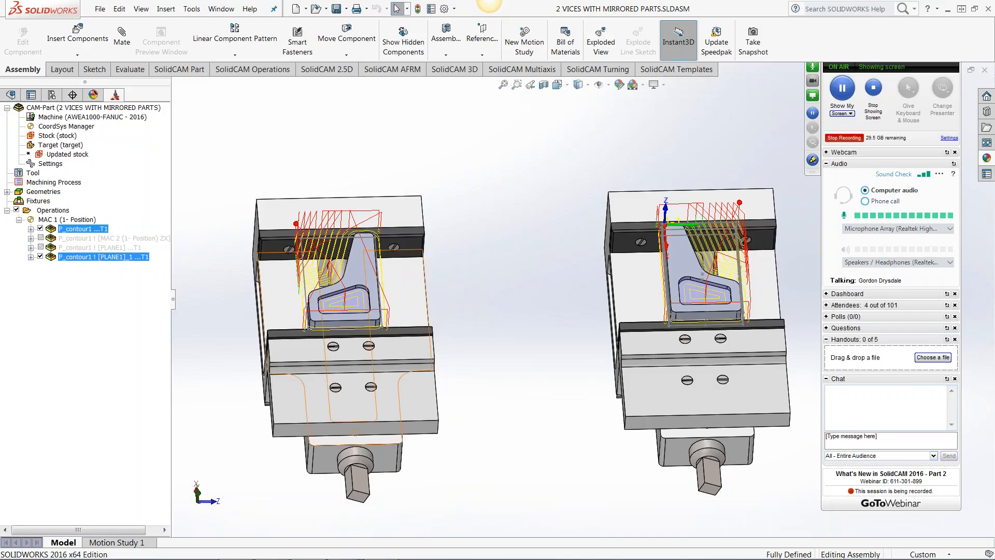
right_click(90, 257)
left_click(123, 189)
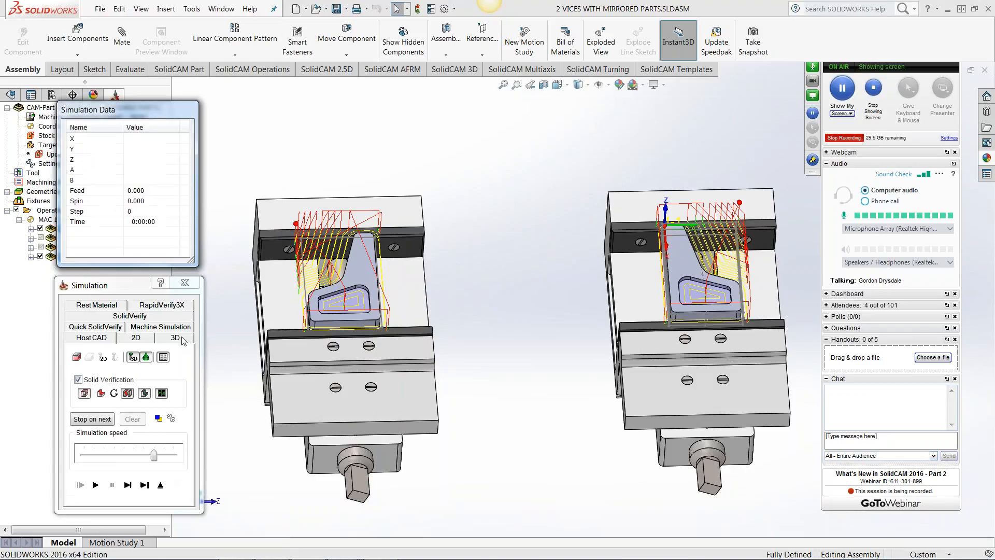
left_click(128, 484)
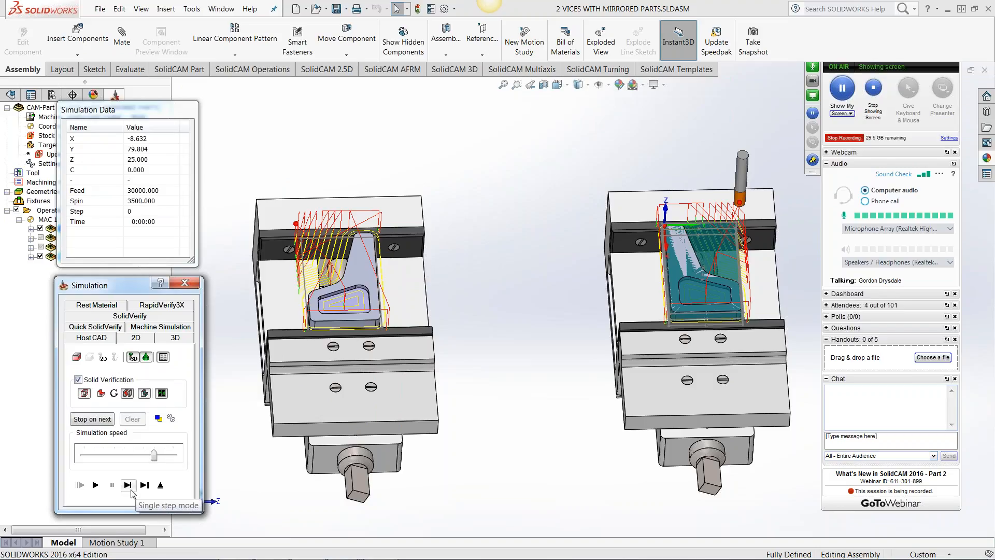
left_click(127, 486)
left_click_drag(154, 455, 114, 455)
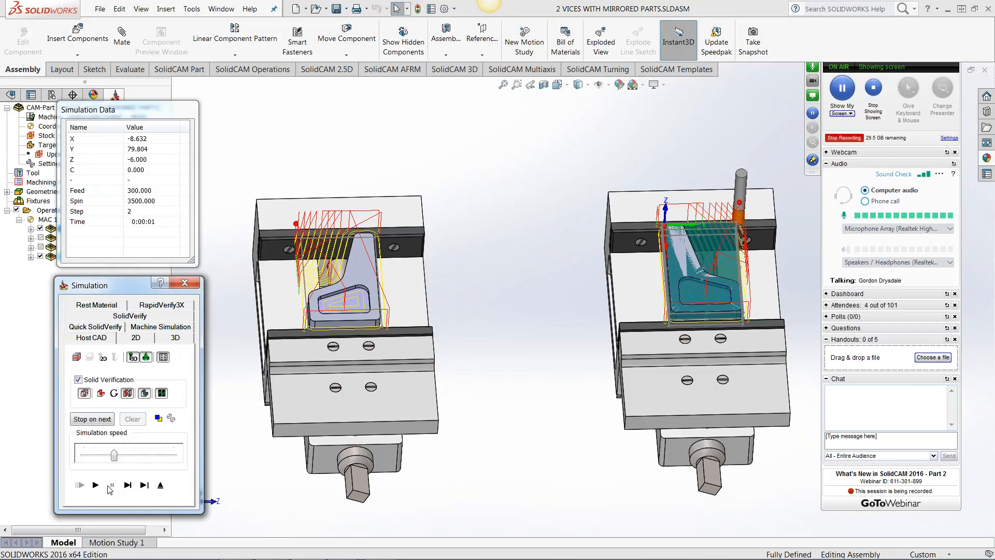
left_click(98, 485)
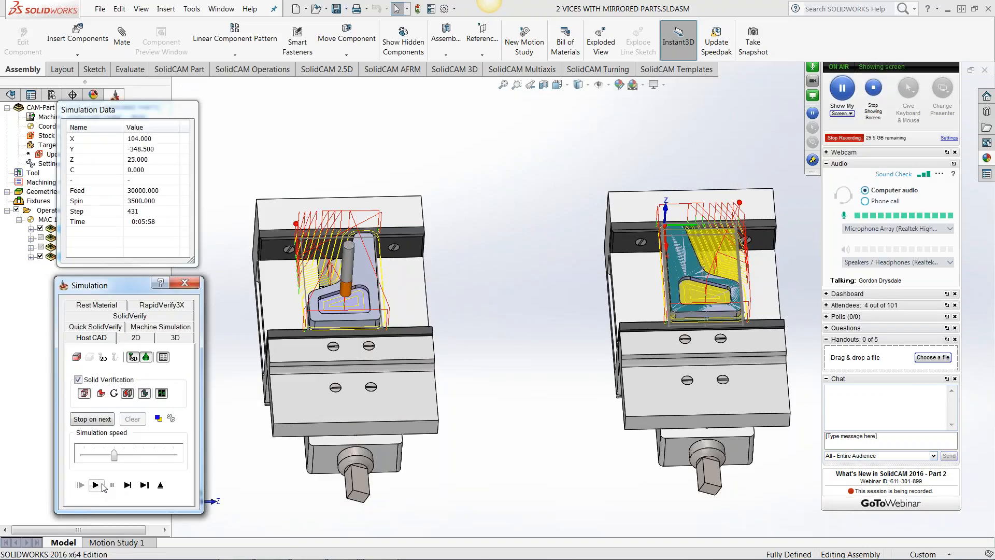
left_click(112, 485)
left_click(185, 283)
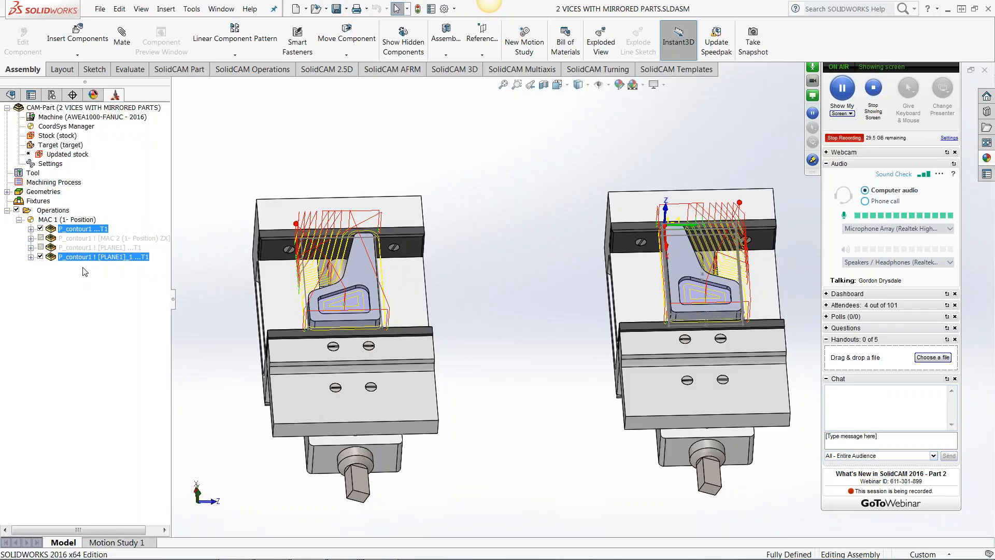
Hide the displayed tool paths and set up another mirror of P_contour1 about the ZX plane, added at the current tree position
left_click(40, 257)
left_click(78, 230)
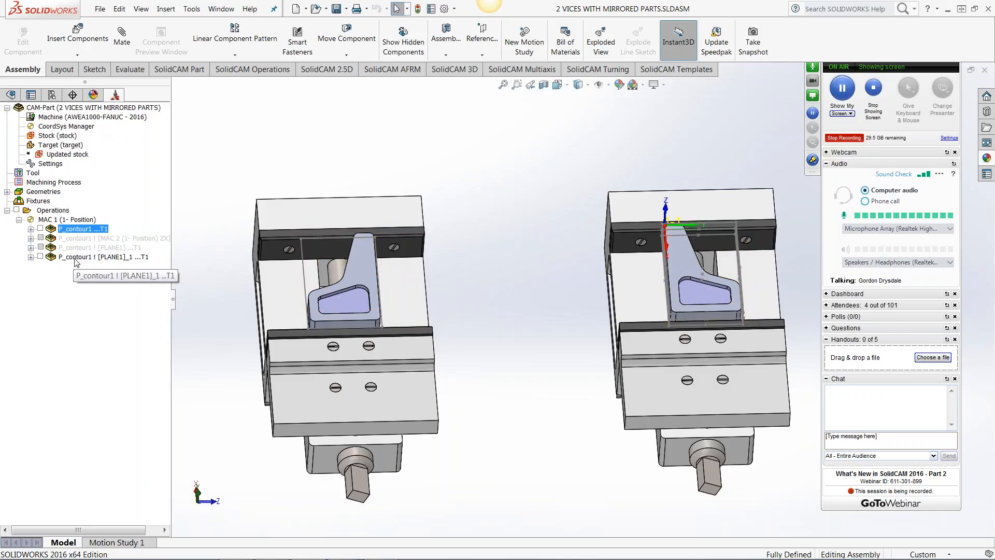
right_click(87, 230)
left_click(119, 219)
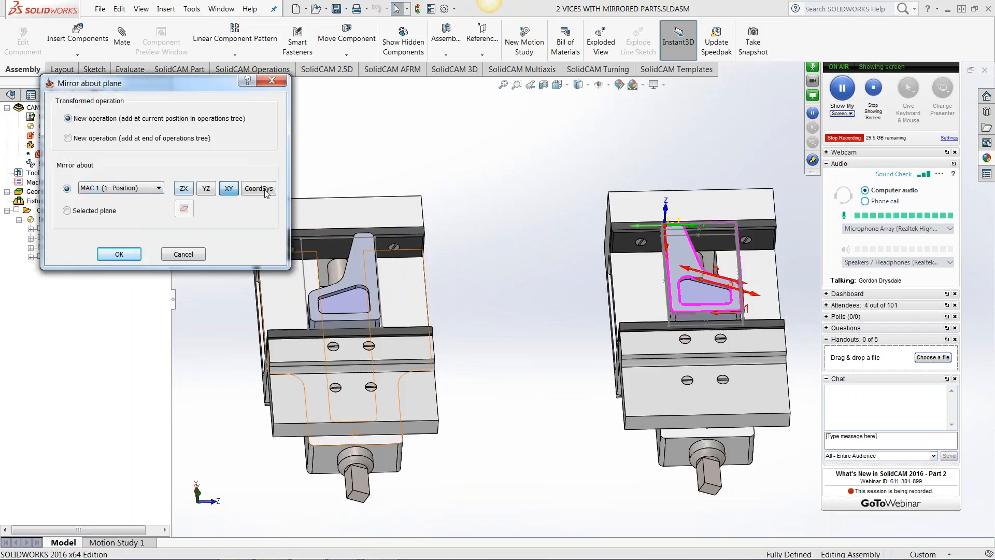
left_click(184, 189)
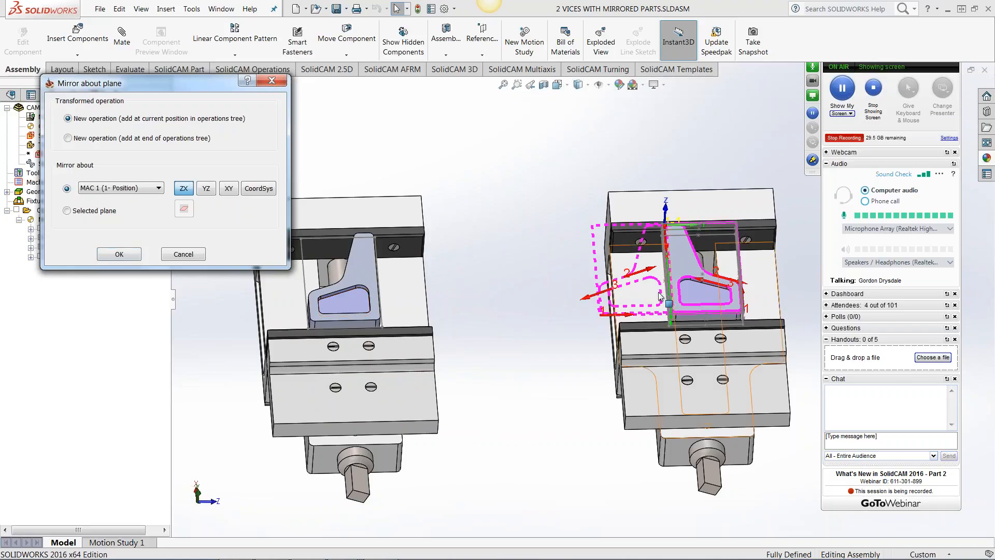
Compare the mirror previews about MAC 1 and MAC 2, and create the mirrored operation about MAC 2 (1- Position)
left_click(158, 187)
left_click(136, 207)
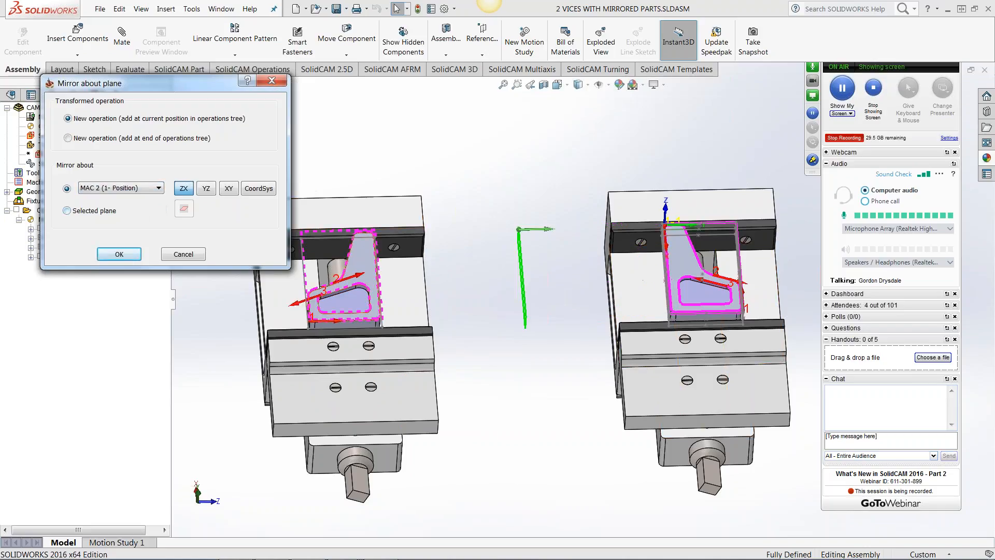
left_click(157, 189)
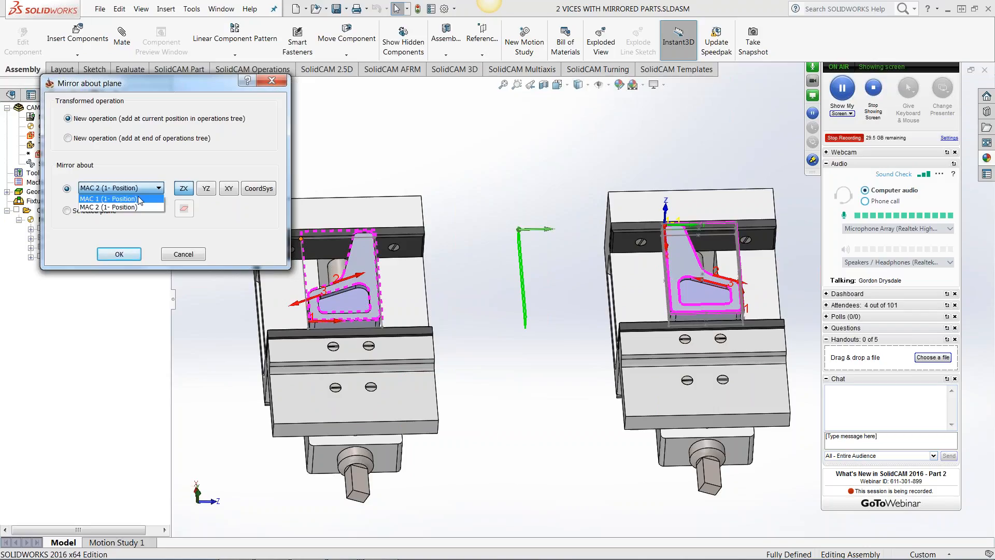
left_click(136, 198)
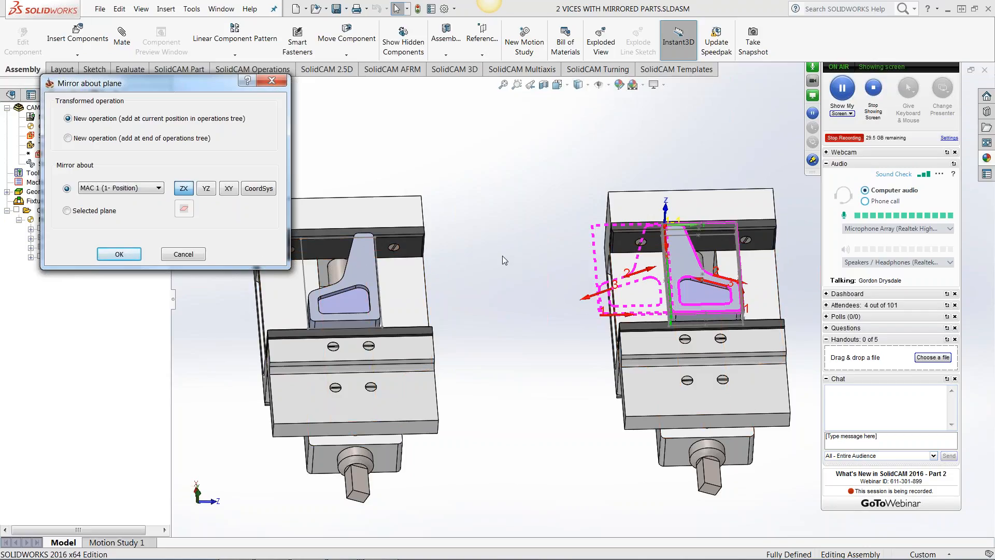
left_click(137, 188)
left_click(136, 207)
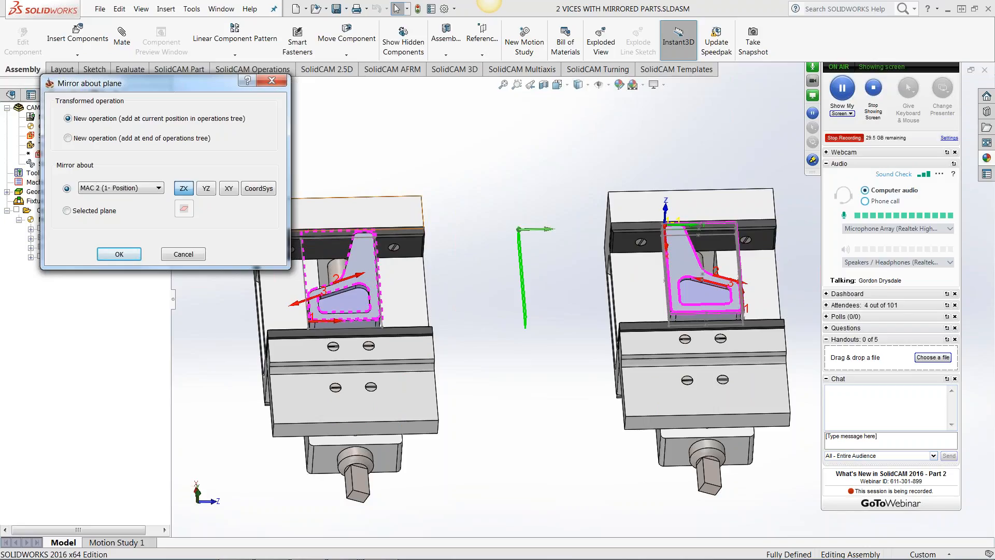
left_click(119, 254)
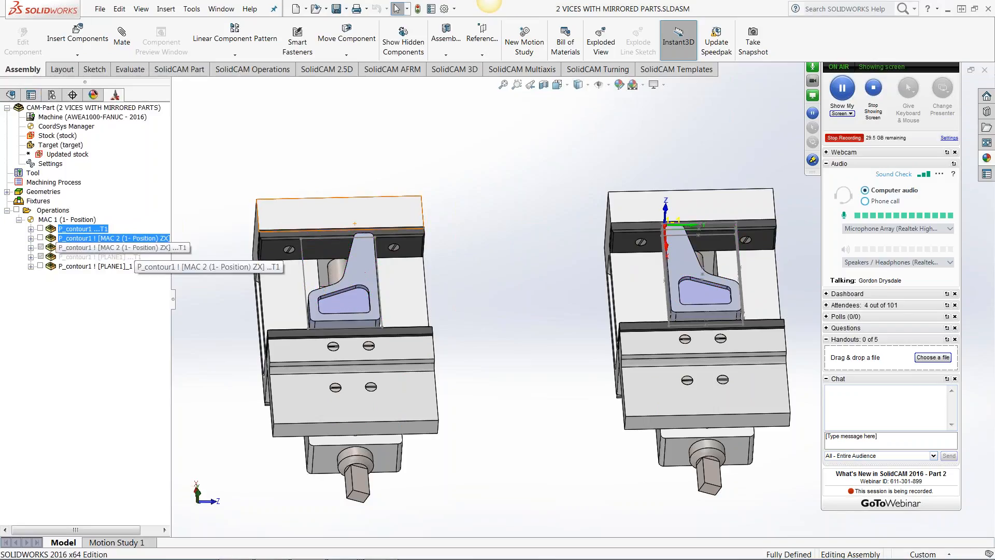